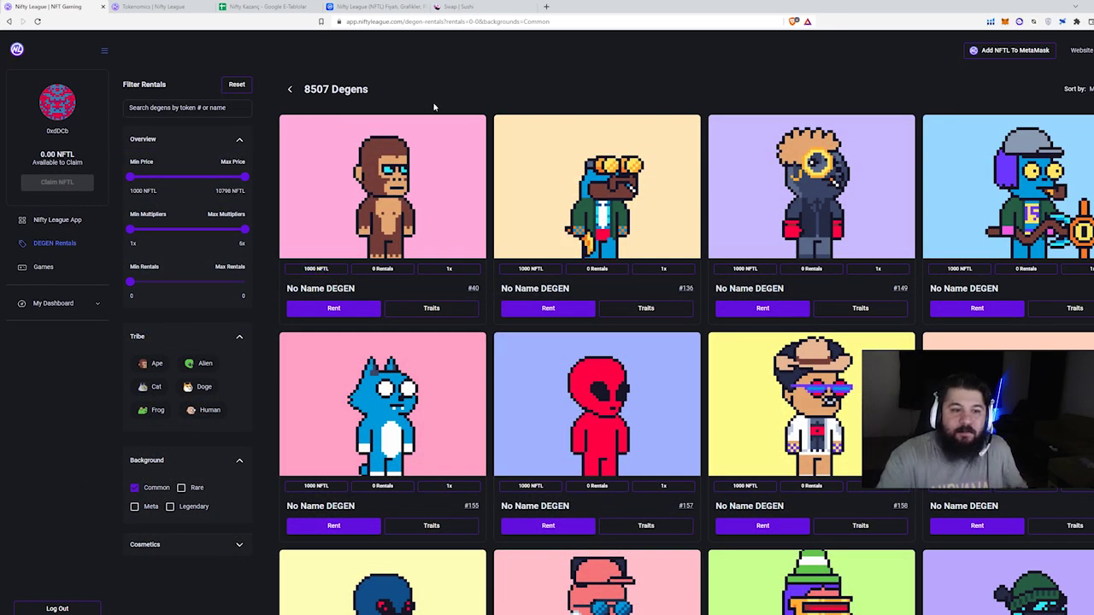
Review the rental fee splits on the Tokenomics page and the input labels in A1:A3 of the Nifty Kazanç spreadsheet
{"action": "left_click", "coordinate": [152, 6]}
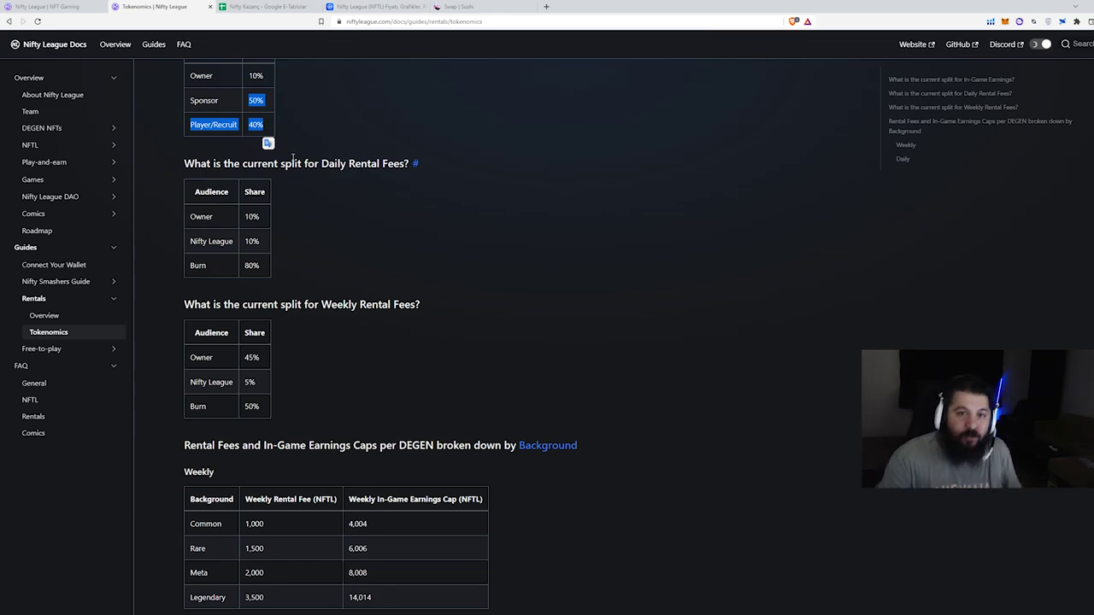
{"action": "left_click", "coordinate": [265, 6]}
{"action": "left_click", "coordinate": [241, 221]}
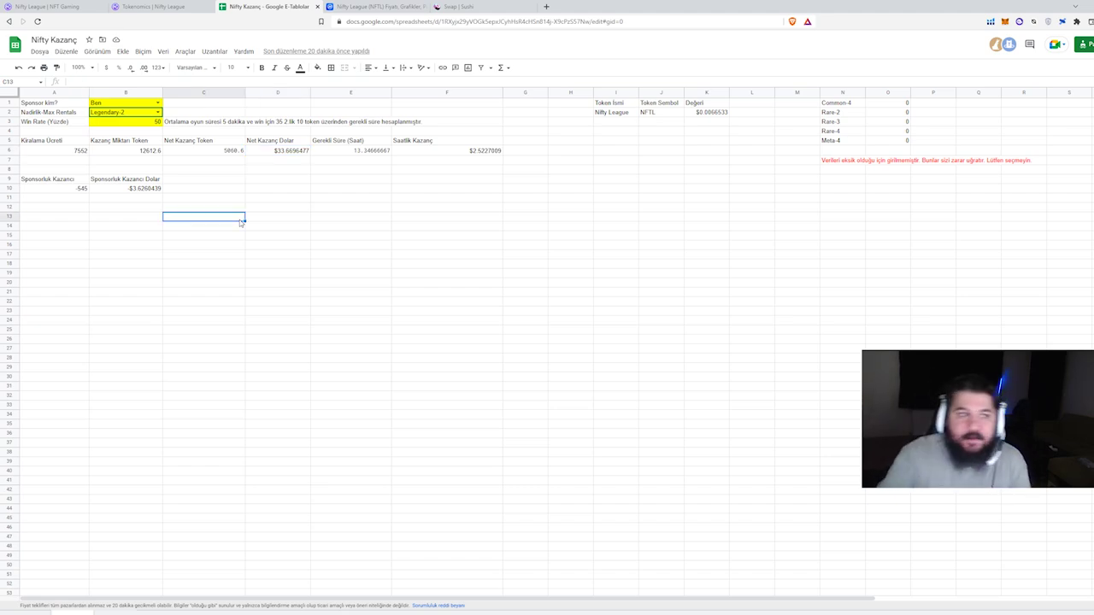
{"action": "left_click_drag", "start_coordinate": [47, 102], "coordinate": [75, 130]}
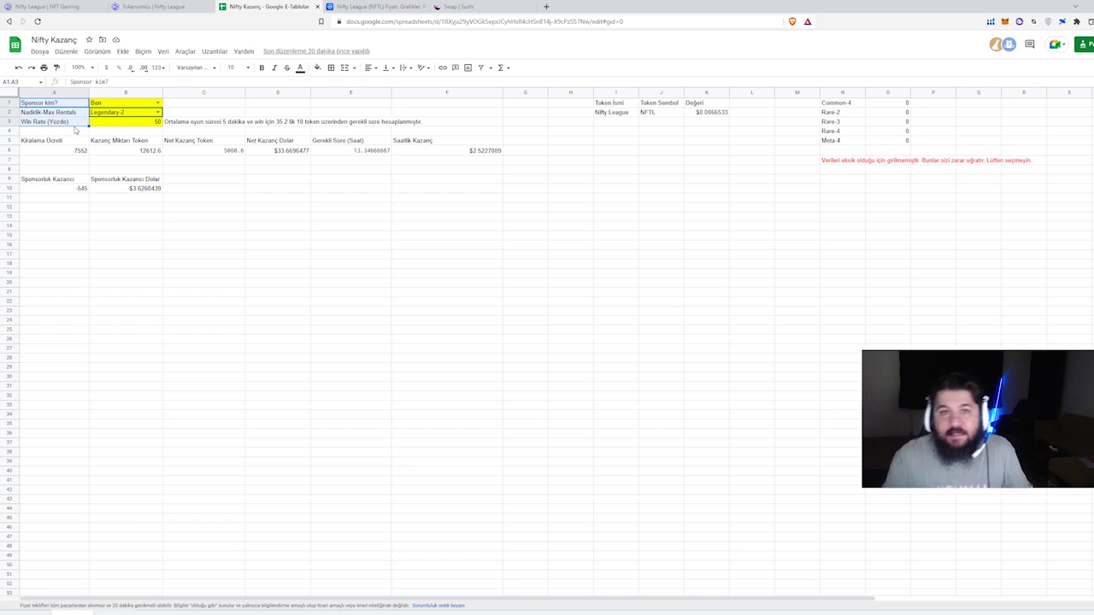
Set the "Sponsor kim?" value in B1 to Başkası
{"action": "left_click", "coordinate": [114, 104]}
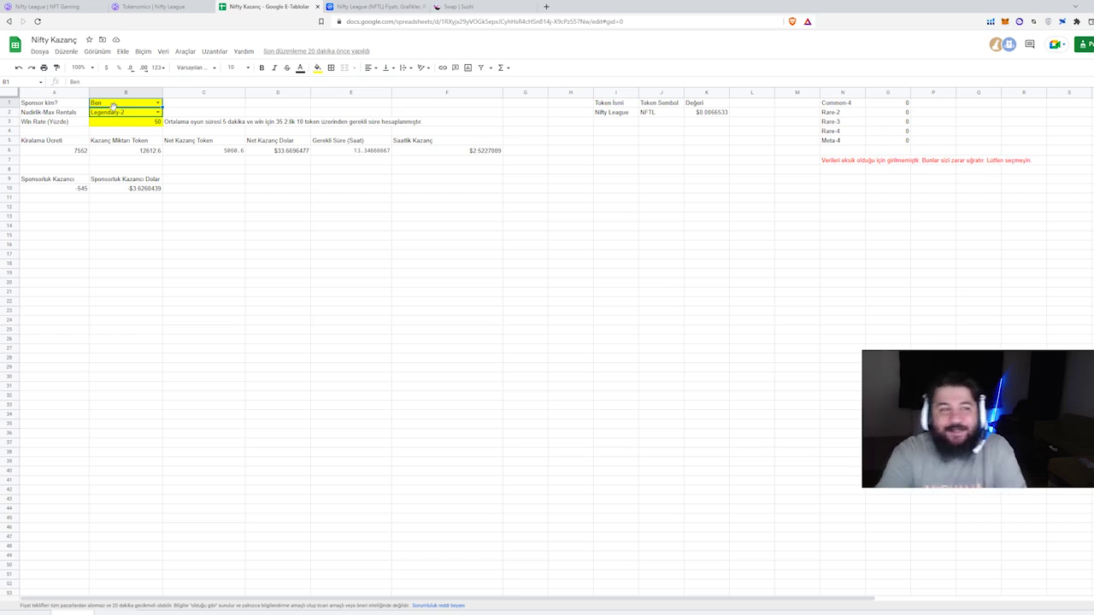
{"action": "left_click", "coordinate": [166, 113]}
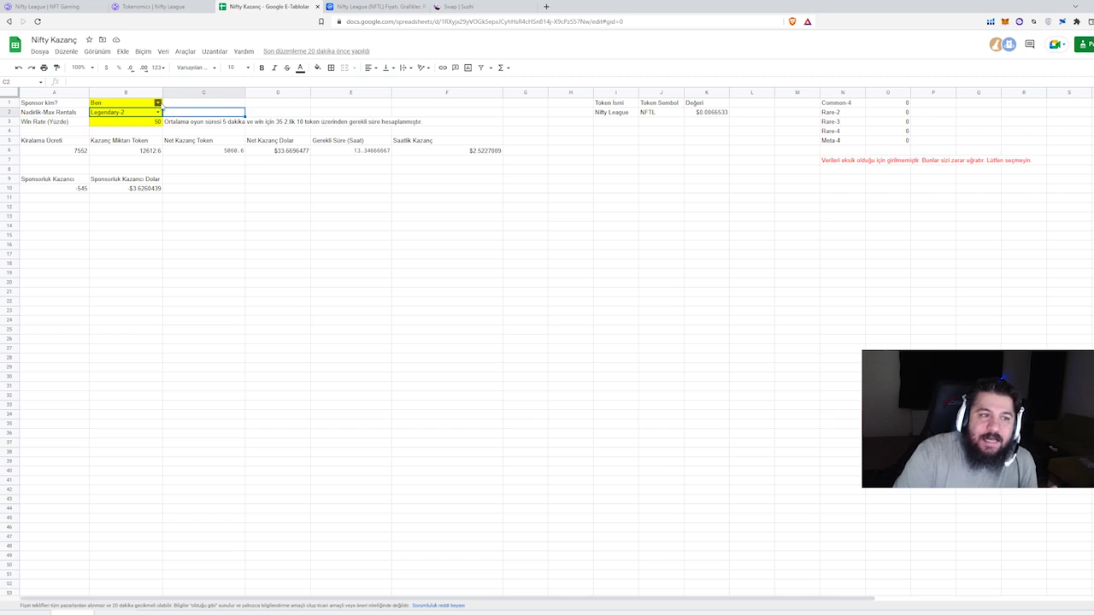
{"action": "left_click", "coordinate": [157, 103]}
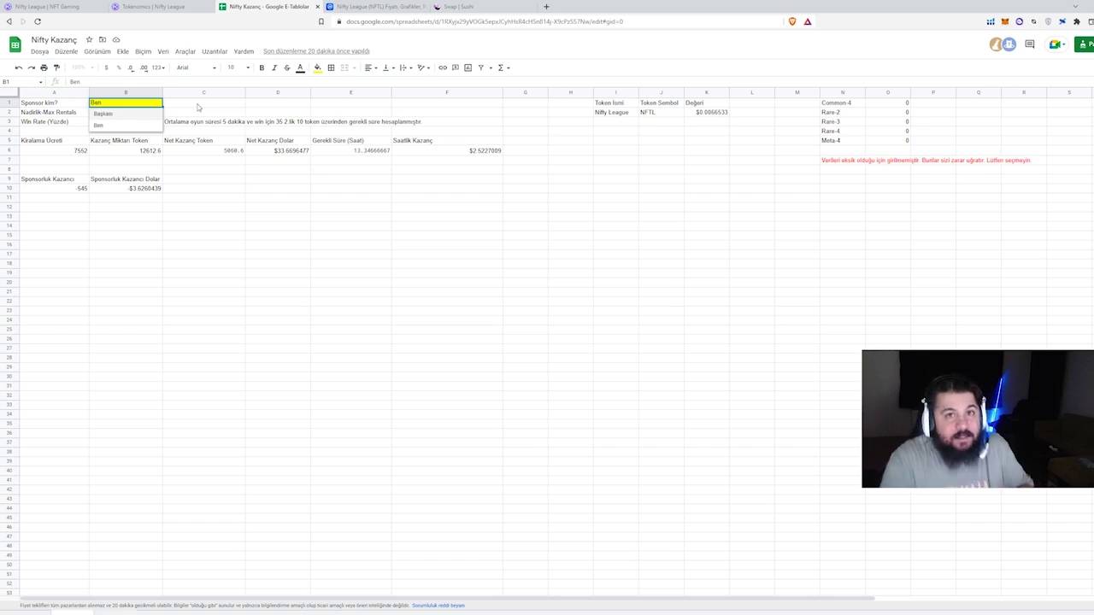
{"action": "left_click", "coordinate": [137, 114]}
{"action": "left_click", "coordinate": [233, 186]}
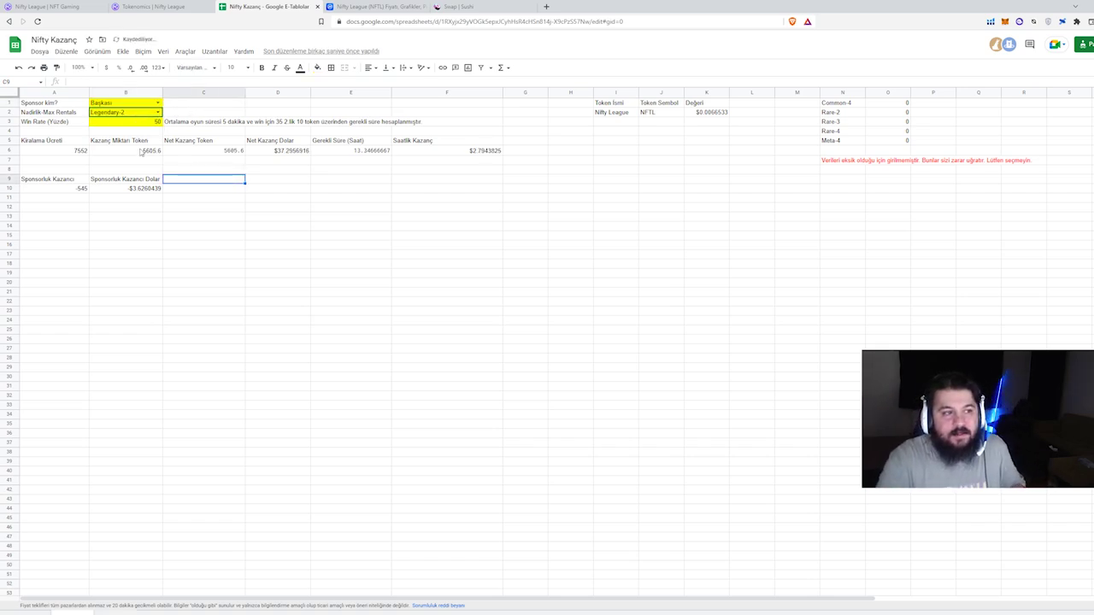
Switch to the DEGEN Rentals page and check the rental price of the first Common degen with 0 rentals
{"action": "left_click", "coordinate": [66, 114]}
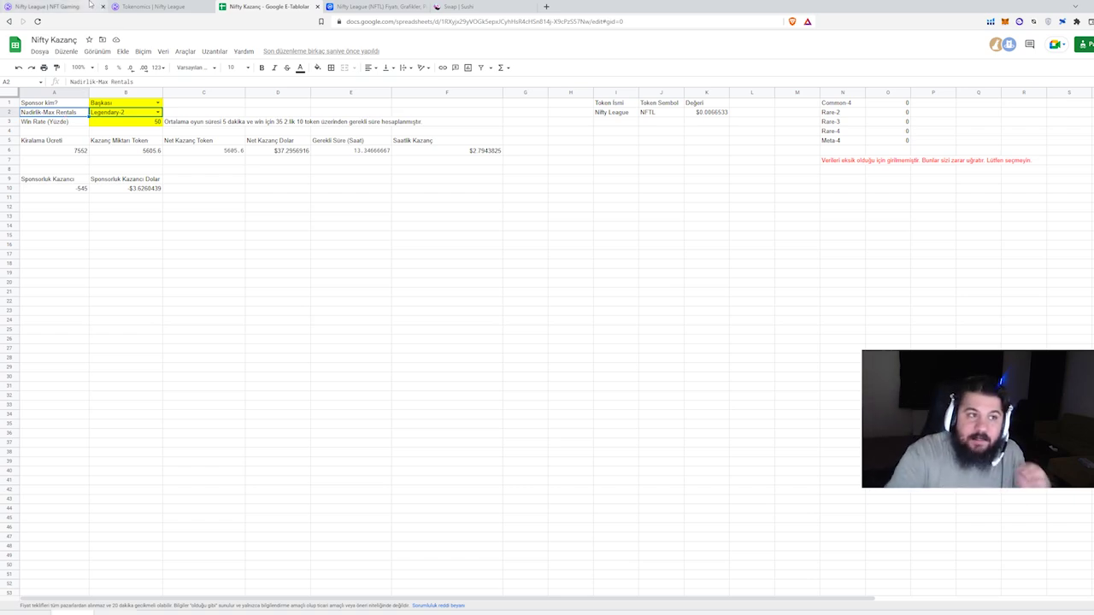
{"action": "left_click", "coordinate": [150, 6]}
{"action": "left_click", "coordinate": [47, 6]}
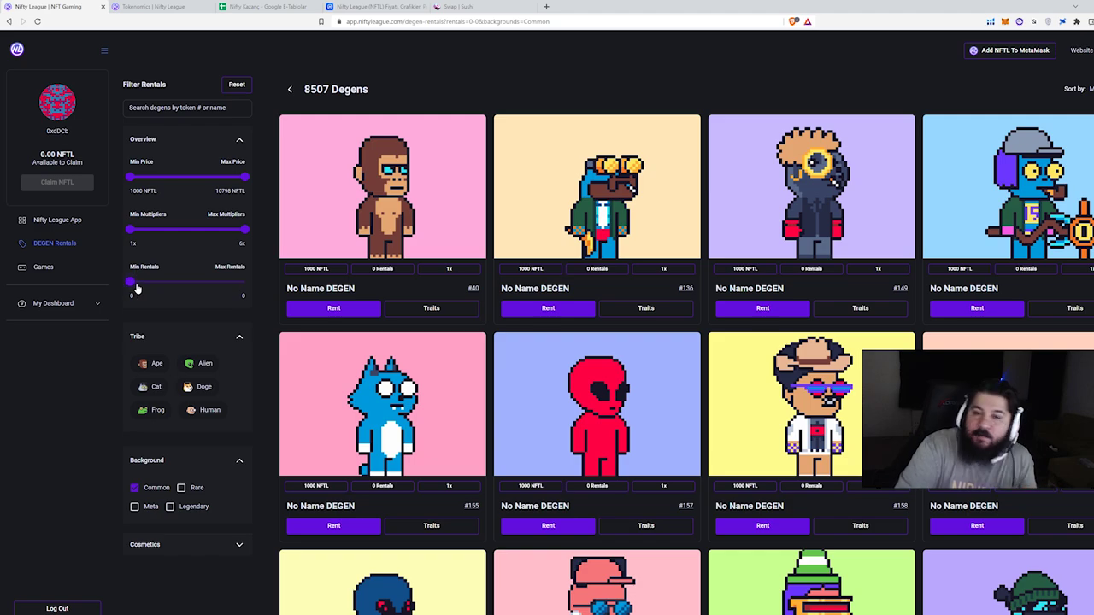
{"action": "left_click_drag", "start_coordinate": [293, 275], "coordinate": [326, 272]}
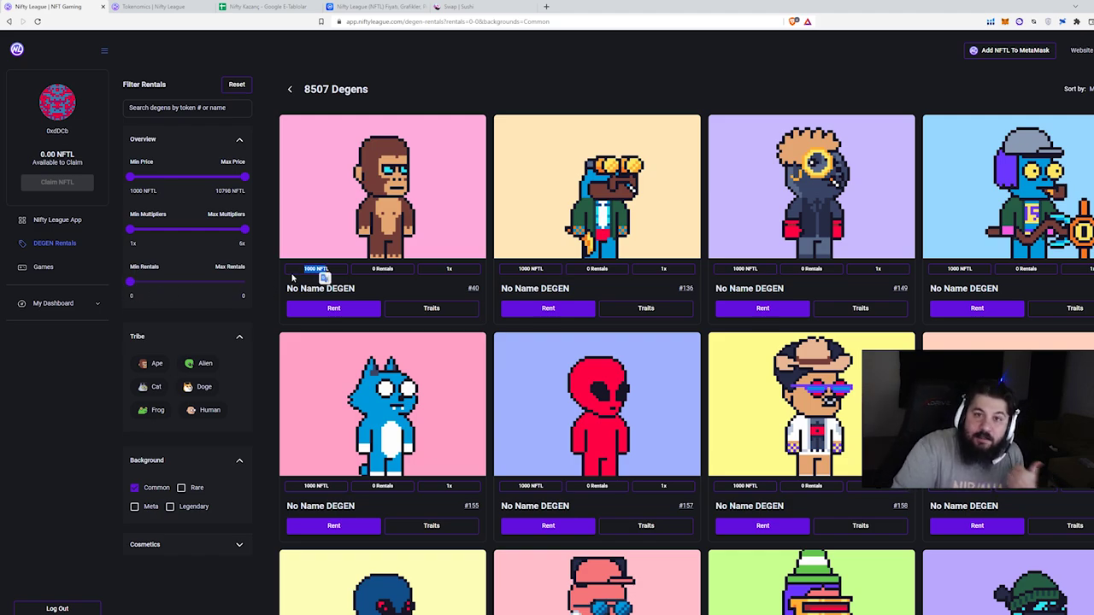
Raise the maximum rentals filter to 1, check the first degen's price, and raise the filter to 2
{"action": "left_click_drag", "start_coordinate": [133, 282], "coordinate": [158, 283]}
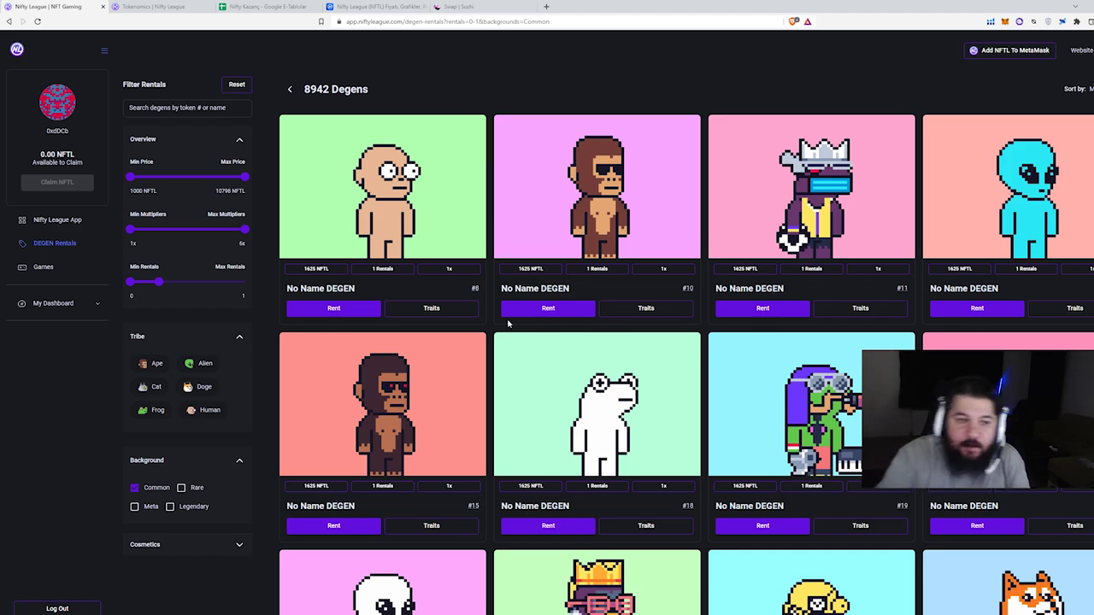
{"action": "left_click_drag", "start_coordinate": [301, 271], "coordinate": [338, 279]}
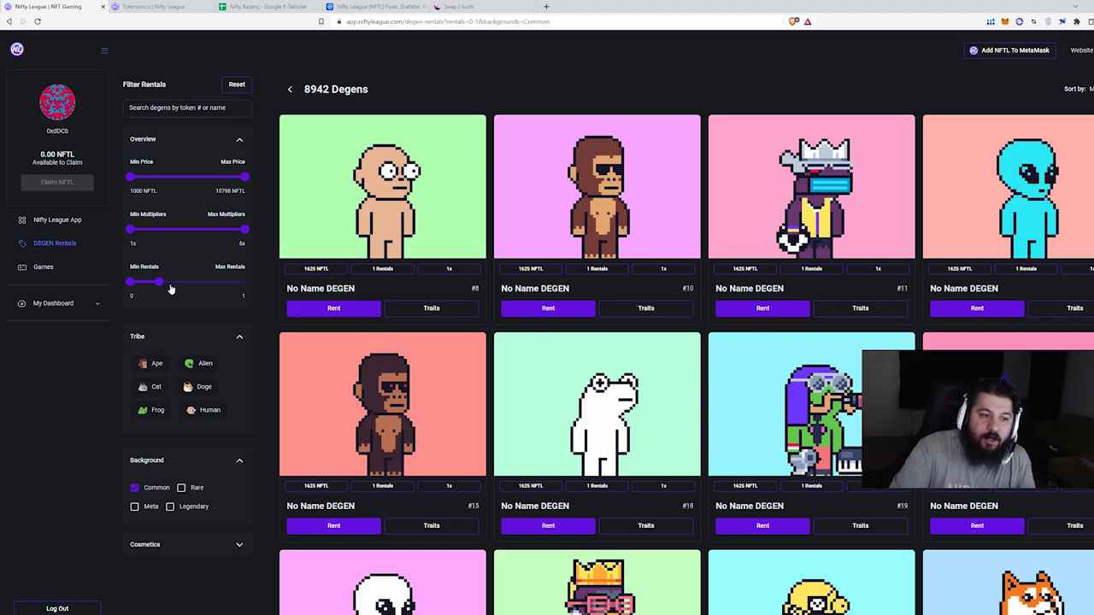
{"action": "left_click_drag", "start_coordinate": [158, 281], "coordinate": [188, 282]}
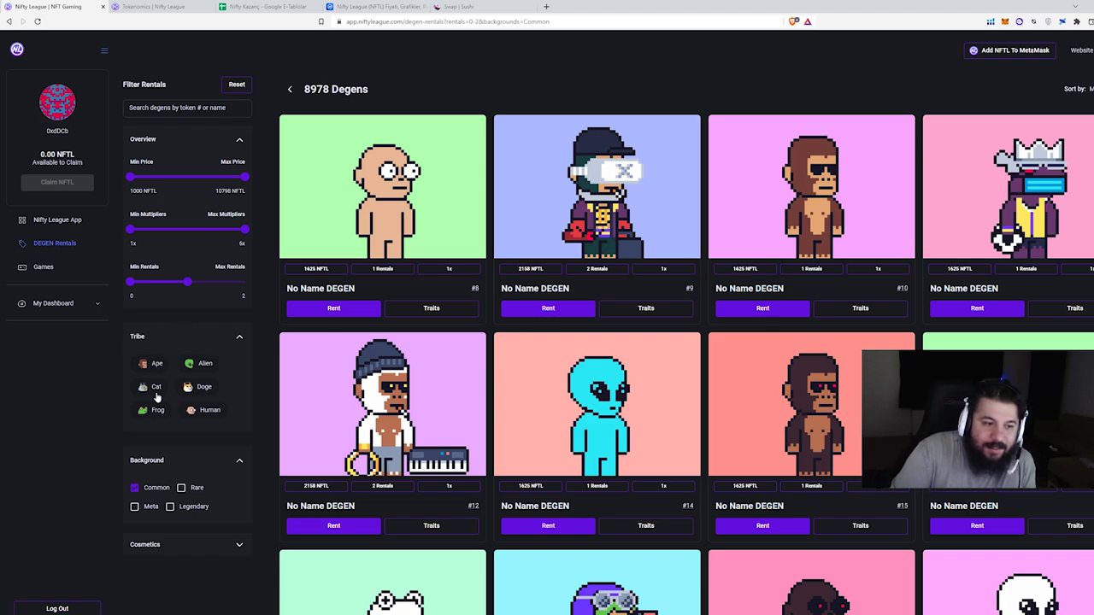
Change the background filter from Common to Legendary and lower the maximum rentals to 0
{"action": "left_click", "coordinate": [157, 488]}
{"action": "left_click", "coordinate": [183, 507]}
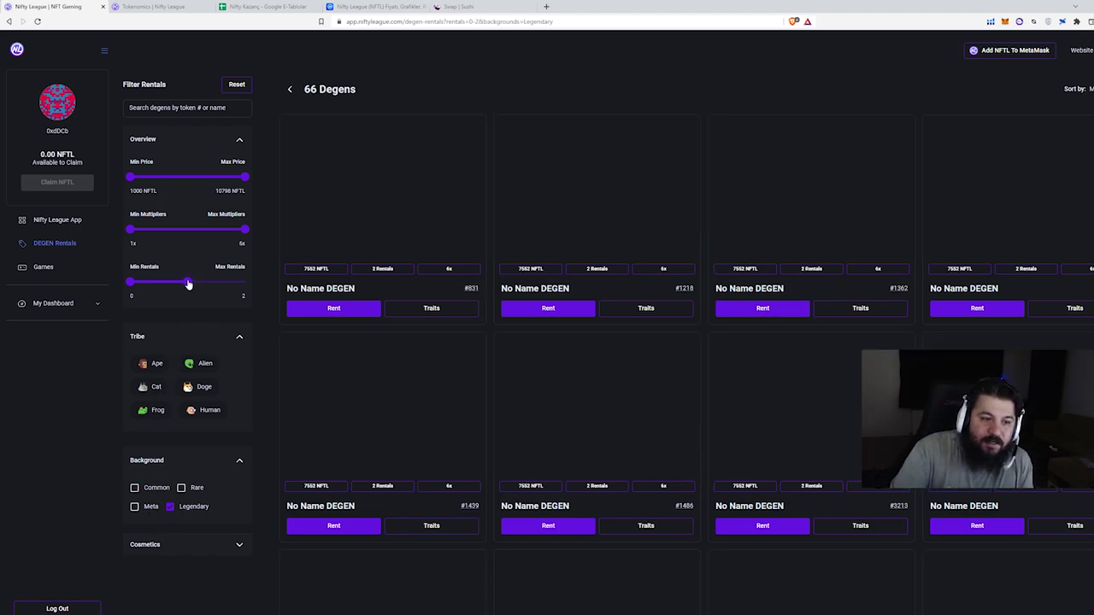
{"action": "left_click_drag", "start_coordinate": [187, 282], "coordinate": [130, 282]}
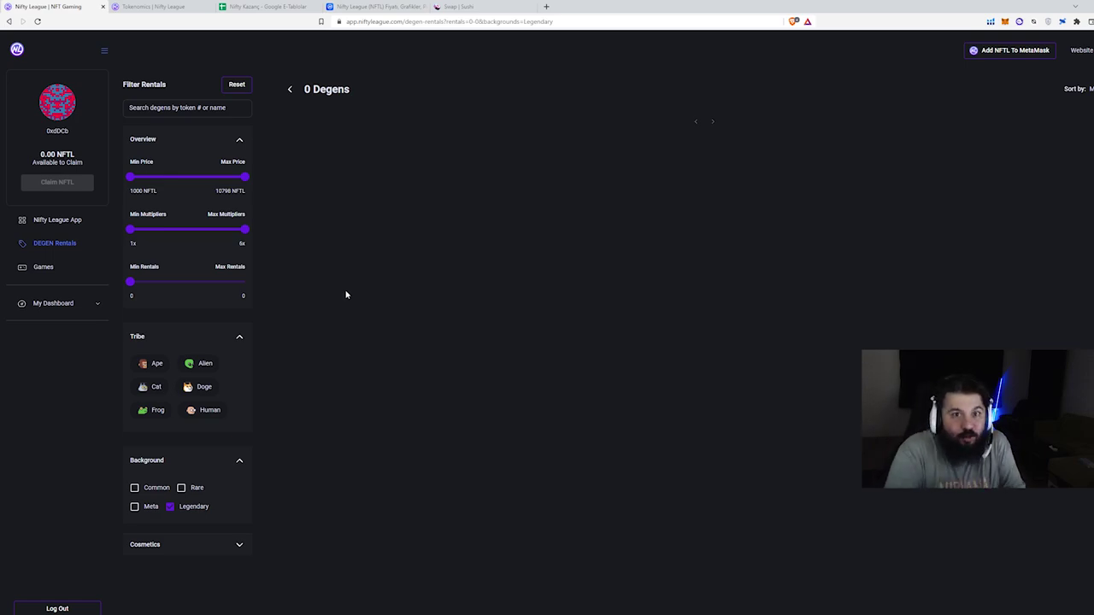
Raise the maximum rentals to 1 for Legendary degens, check the first price, and set the maximum to 2
{"action": "key", "text": "Right"}
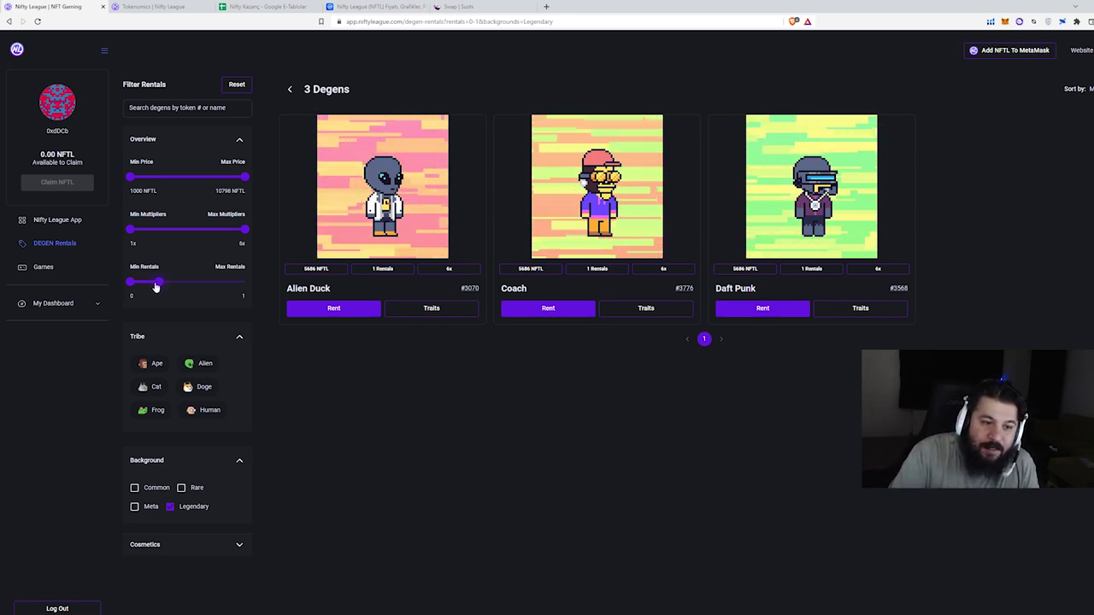
{"action": "double_click", "coordinate": [311, 269]}
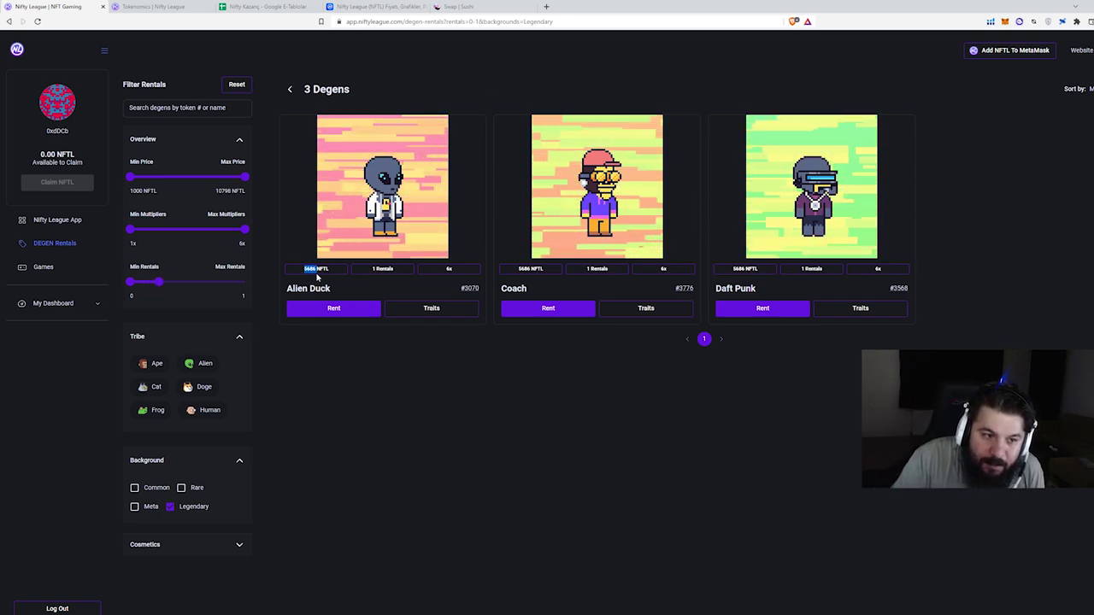
{"action": "left_click", "coordinate": [188, 282]}
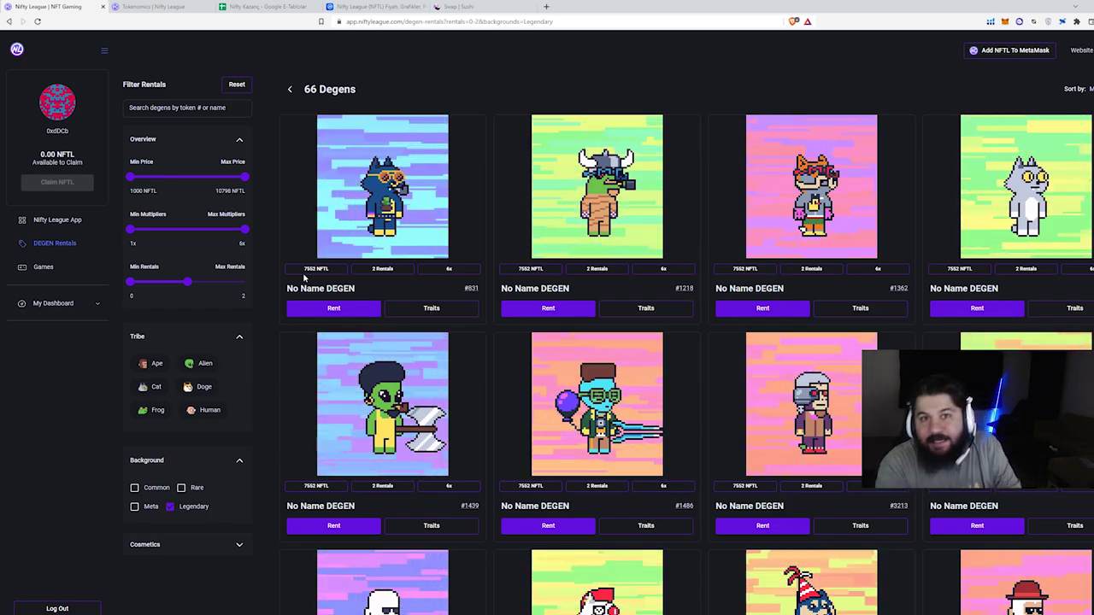
Return to the Nifty Kazanç spreadsheet and review the Nadirlik-Max Rentals options in B2 and the win rate in B3
{"action": "left_click", "coordinate": [263, 6]}
{"action": "left_click", "coordinate": [157, 112]}
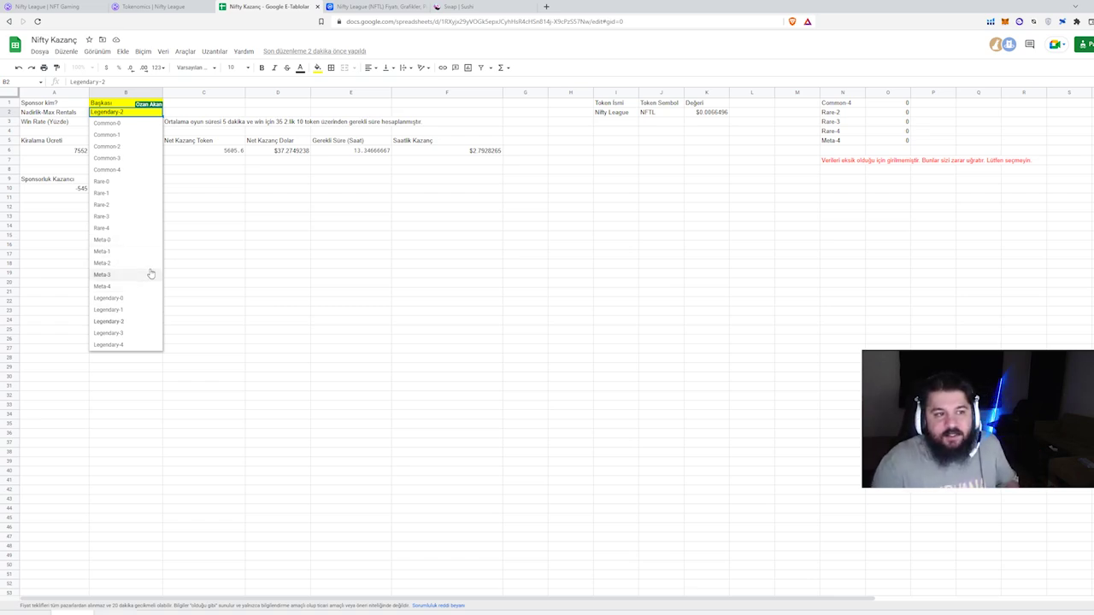
{"action": "left_click", "coordinate": [224, 195]}
{"action": "left_click", "coordinate": [135, 124]}
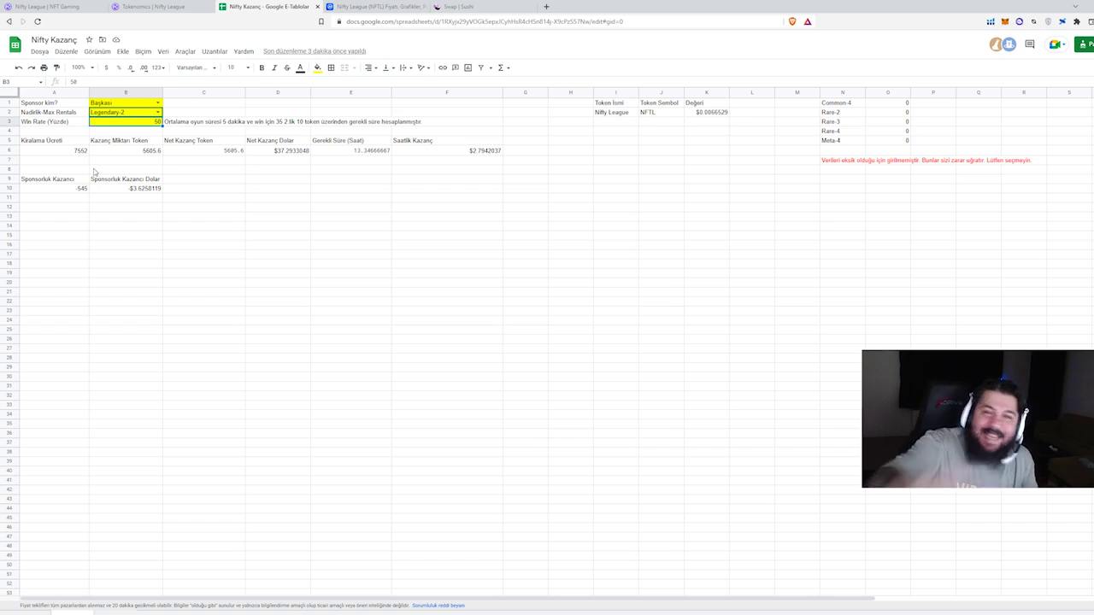
Inspect the rental fee in A6 and undo the last three spreadsheet changes
{"action": "left_click", "coordinate": [70, 149]}
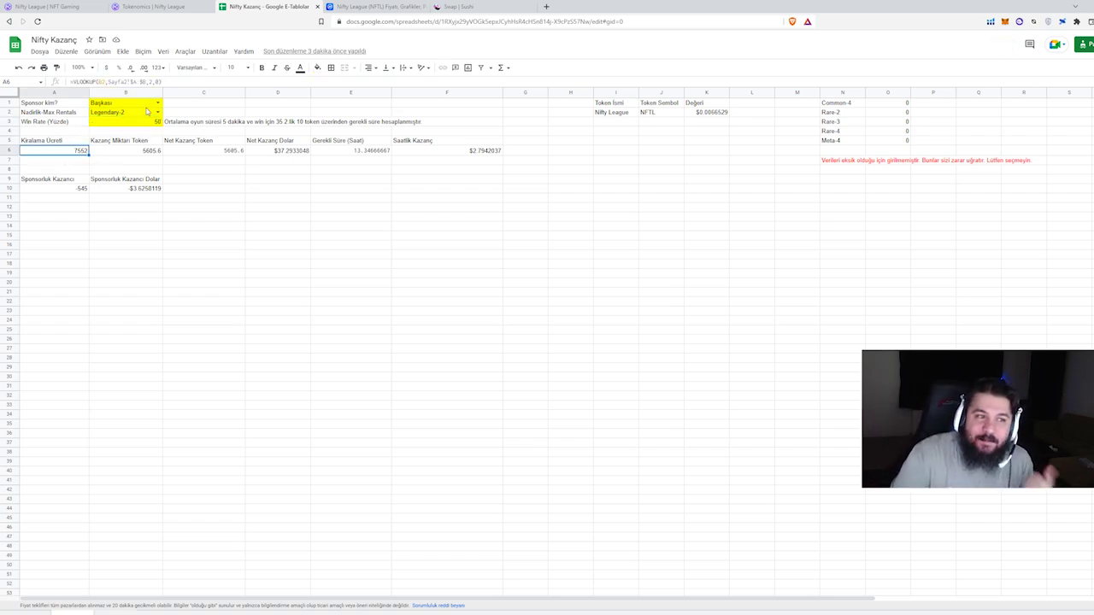
{"action": "key", "text": "ctrl+z"}
{"action": "key", "text": "ctrl+z"}
{"action": "key", "text": "ctrl+z"}
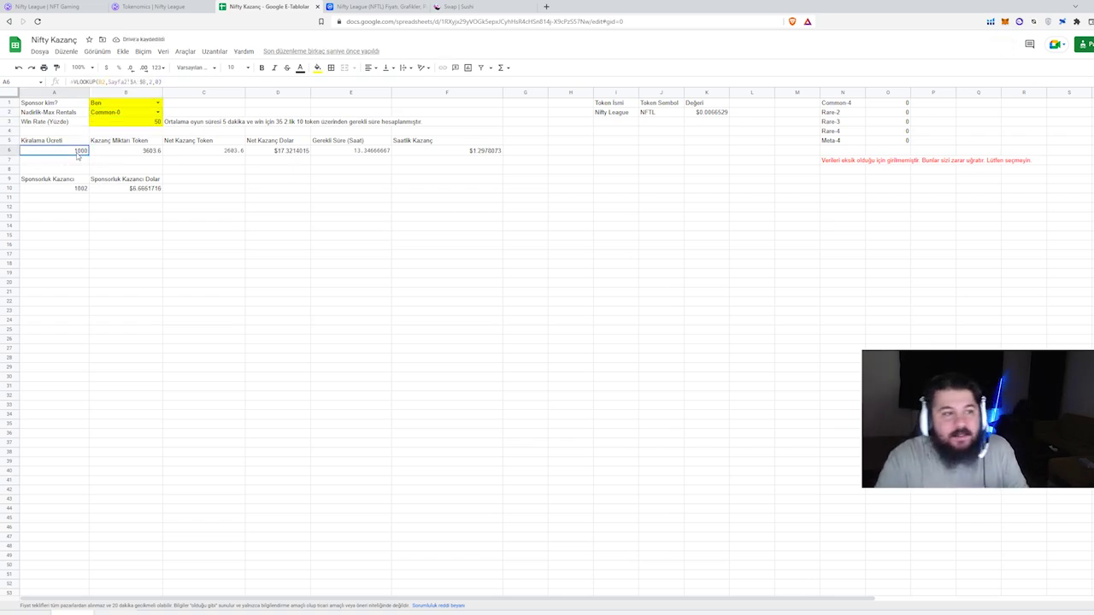
Set Nadirlik-Max Rentals in B2 to Common-1 and inspect the rental fee in A6
{"action": "left_click", "coordinate": [158, 112]}
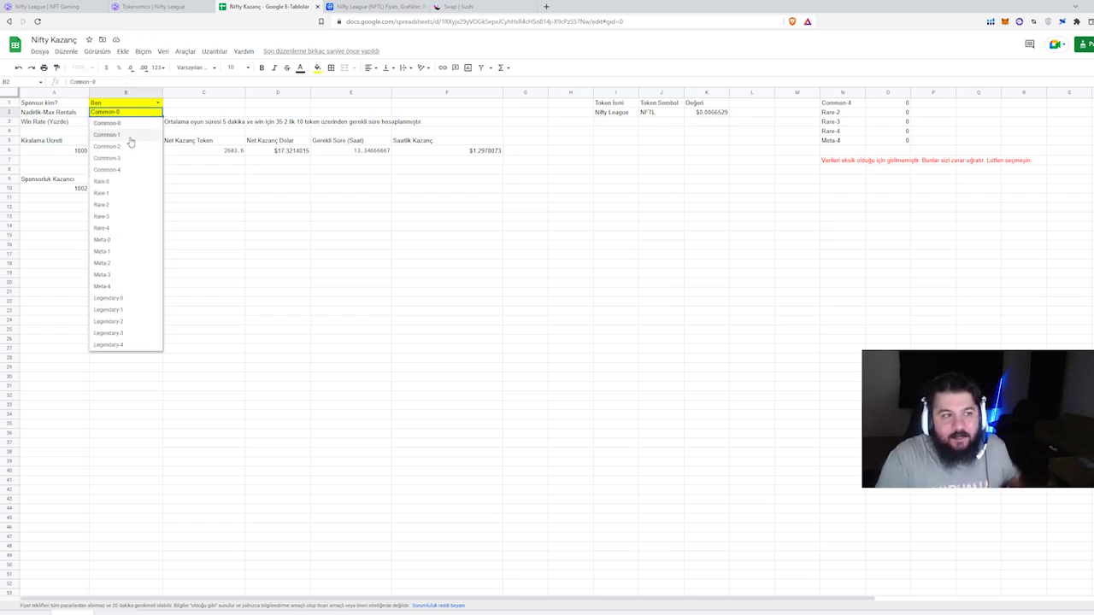
{"action": "left_click", "coordinate": [108, 135]}
{"action": "left_click", "coordinate": [77, 152]}
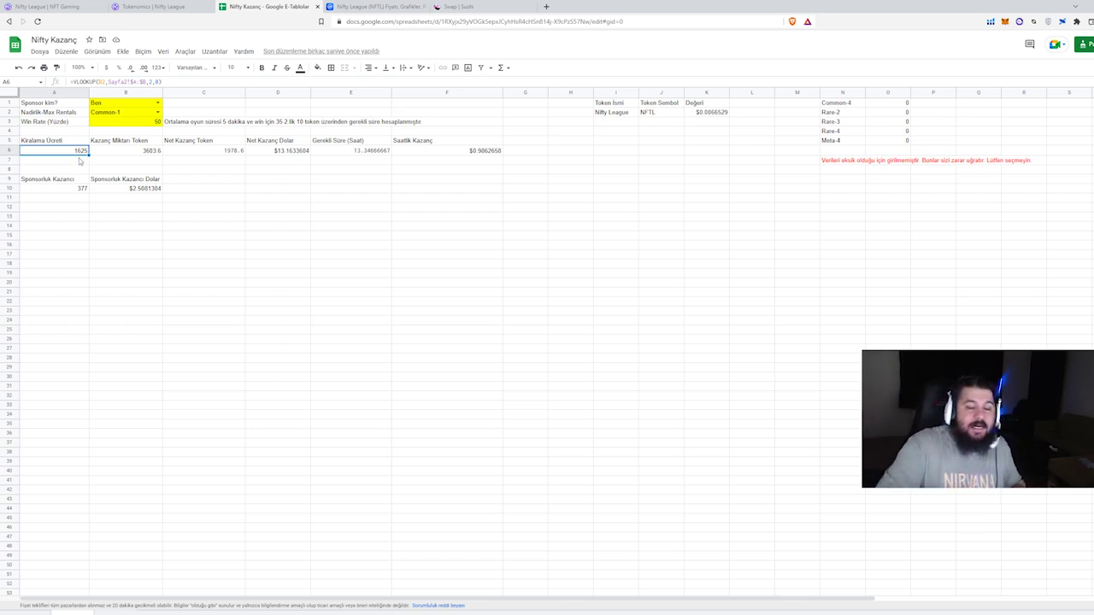
Inspect the token earnings in B6 and set the sponsor in B1 to Başkası
{"action": "left_click", "coordinate": [100, 143]}
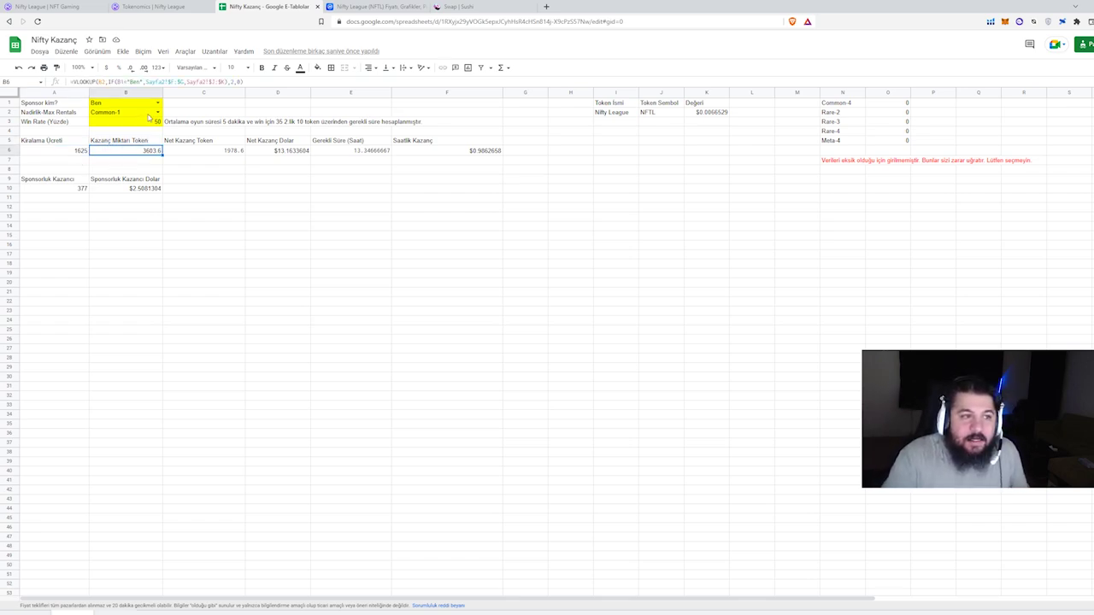
{"action": "left_click", "coordinate": [156, 103]}
{"action": "left_click", "coordinate": [137, 114]}
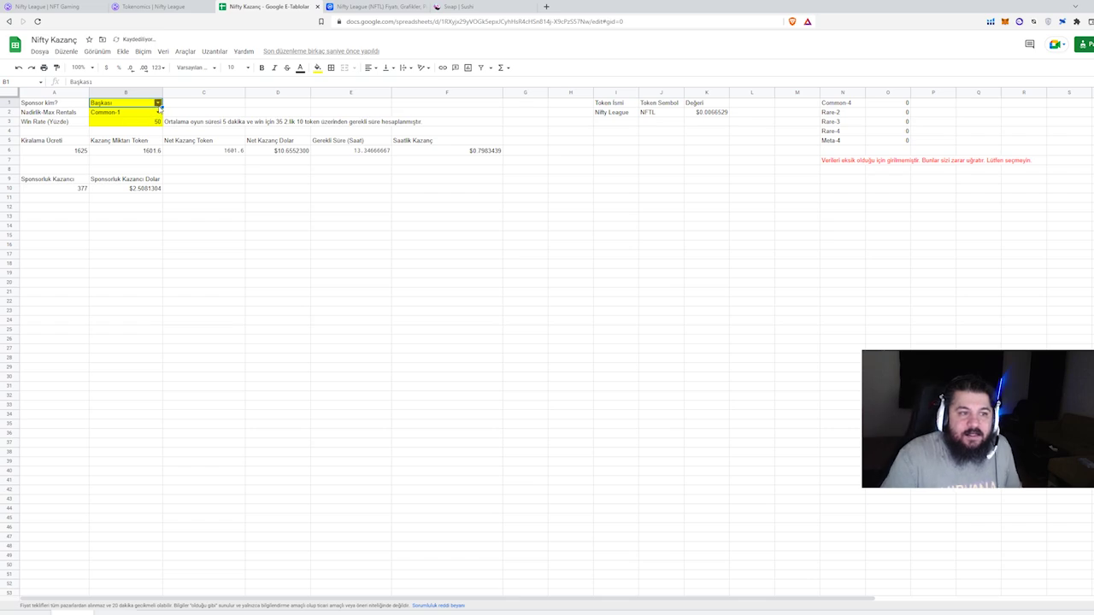
Check the in-game earnings split on the Tokenomics page and return to the Nifty Kazanç spreadsheet
{"action": "left_click", "coordinate": [164, 6]}
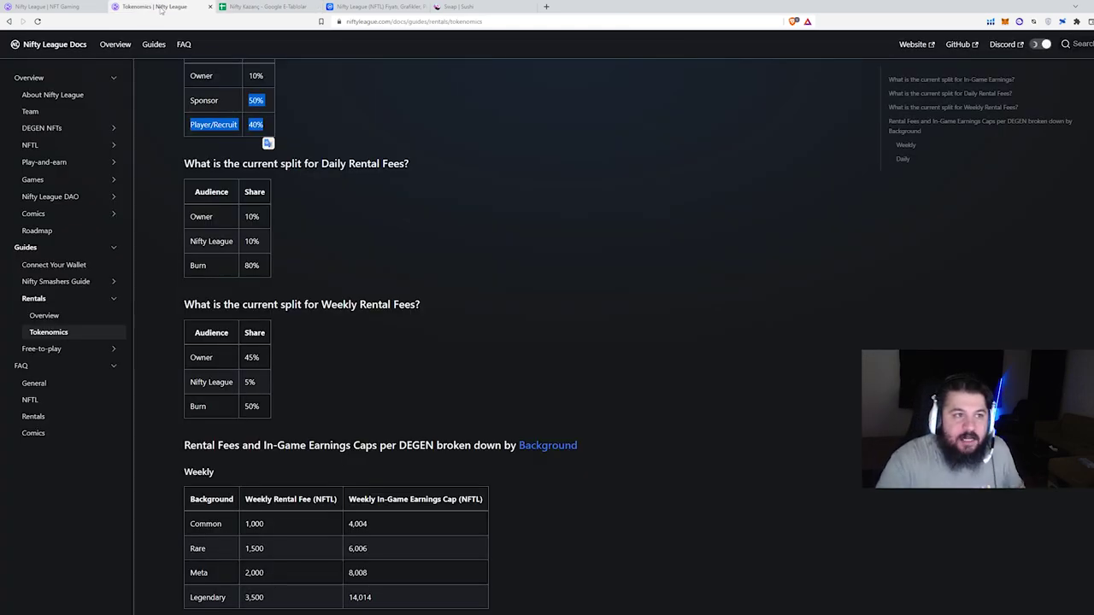
{"action": "scroll", "coordinate": [257, 188], "scroll_direction": "up", "scroll_amount": 2}
{"action": "left_click", "coordinate": [252, 184]}
{"action": "left_click", "coordinate": [261, 7]}
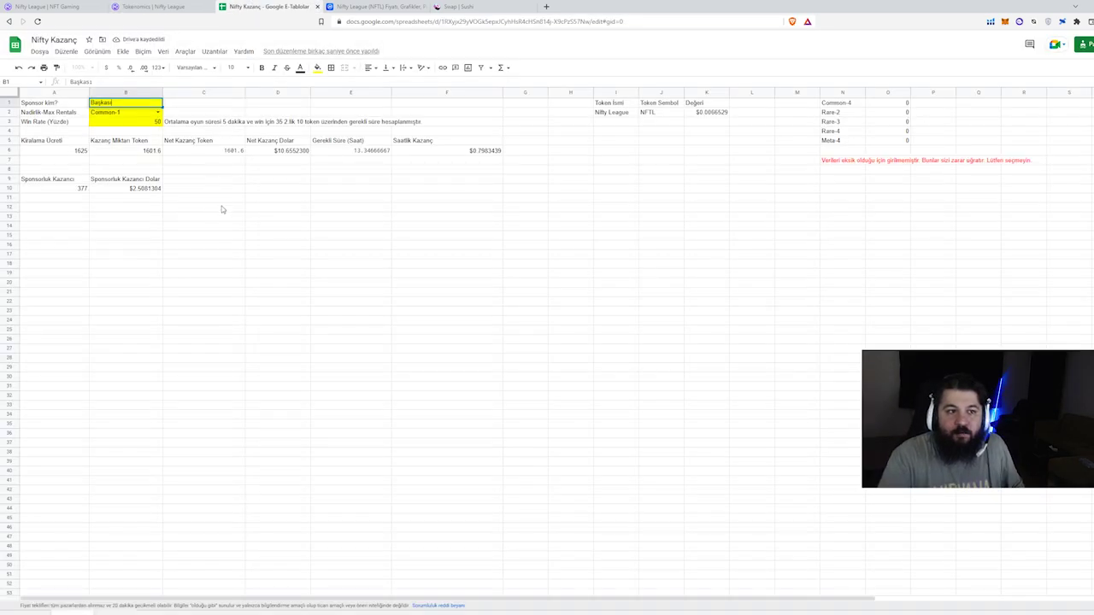
Review the Nadirlik-Max Rentals options without changing them and examine the net token earnings in C6
{"action": "left_click", "coordinate": [158, 112]}
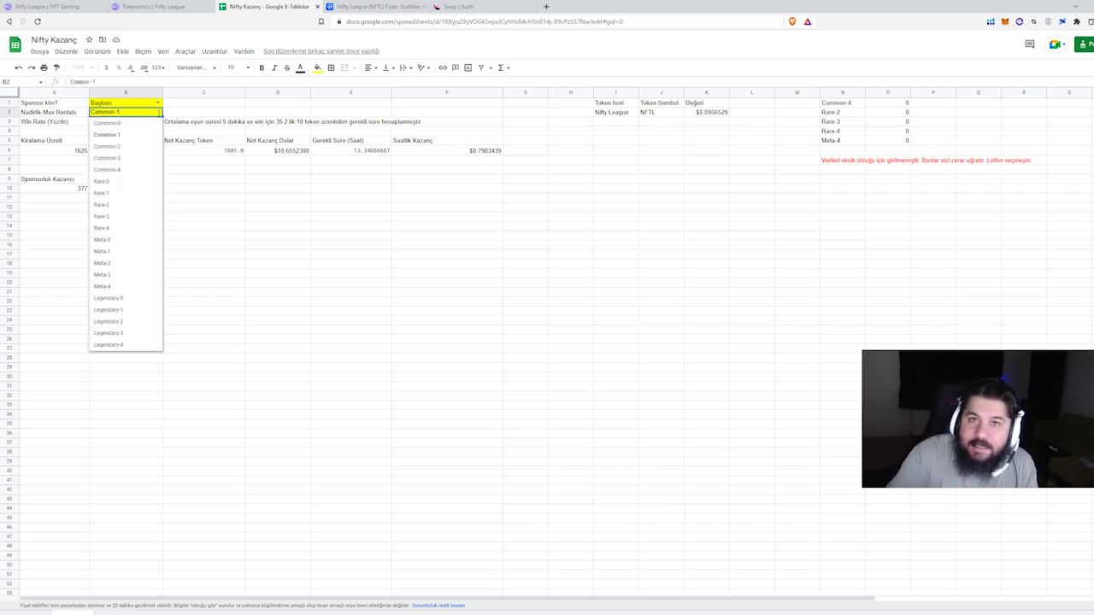
{"action": "left_click", "coordinate": [203, 188]}
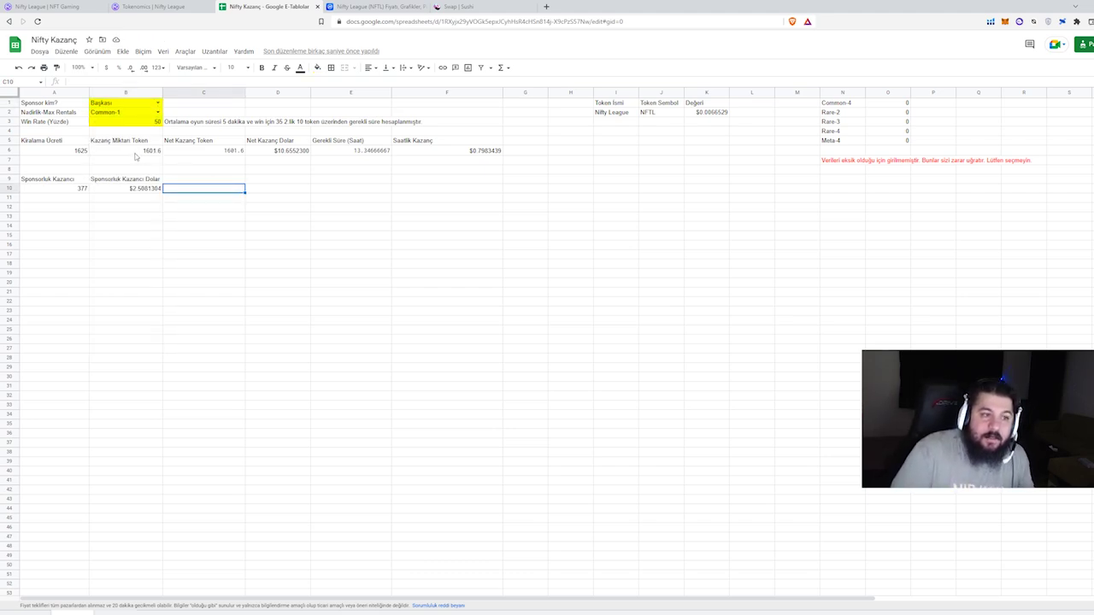
{"action": "left_click", "coordinate": [220, 152]}
{"action": "left_click", "coordinate": [222, 174]}
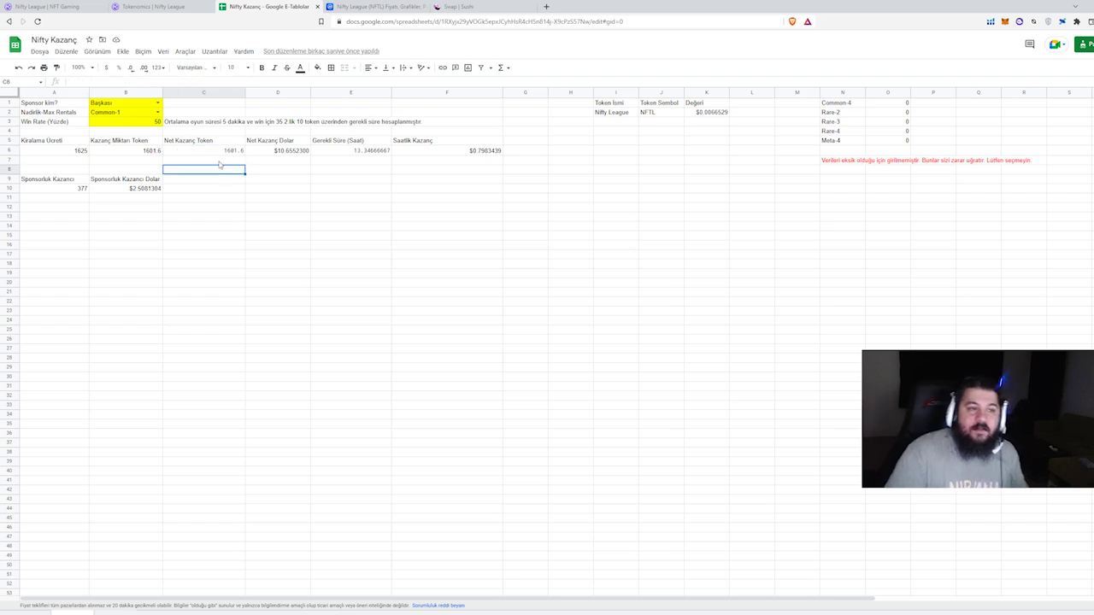
{"action": "left_click", "coordinate": [221, 151]}
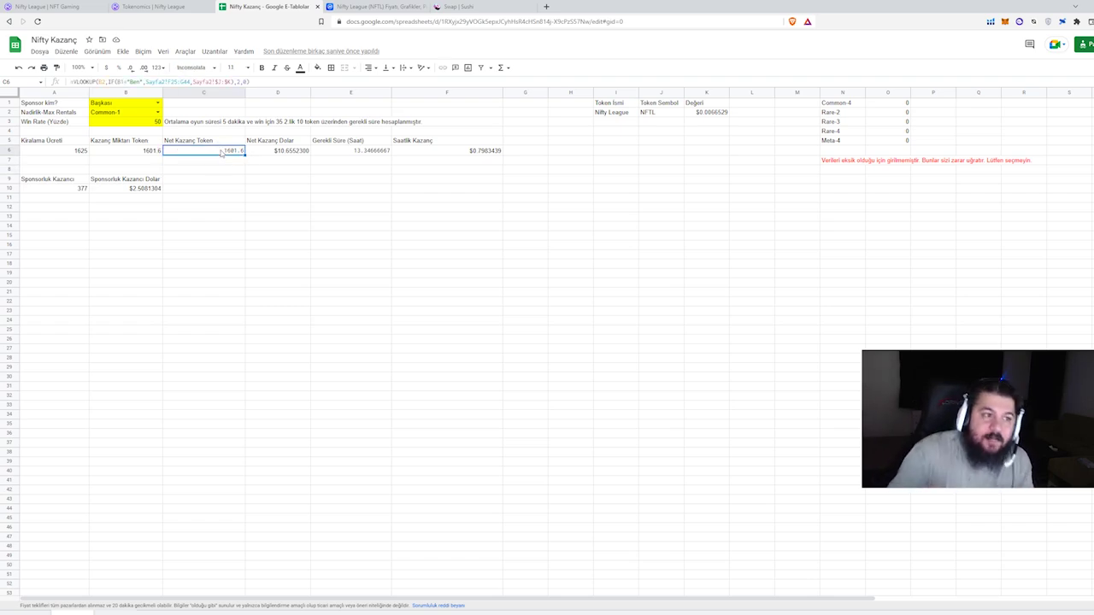
Set the sponsor in B1 to Ben
{"action": "left_click", "coordinate": [157, 103]}
{"action": "left_click", "coordinate": [225, 156]}
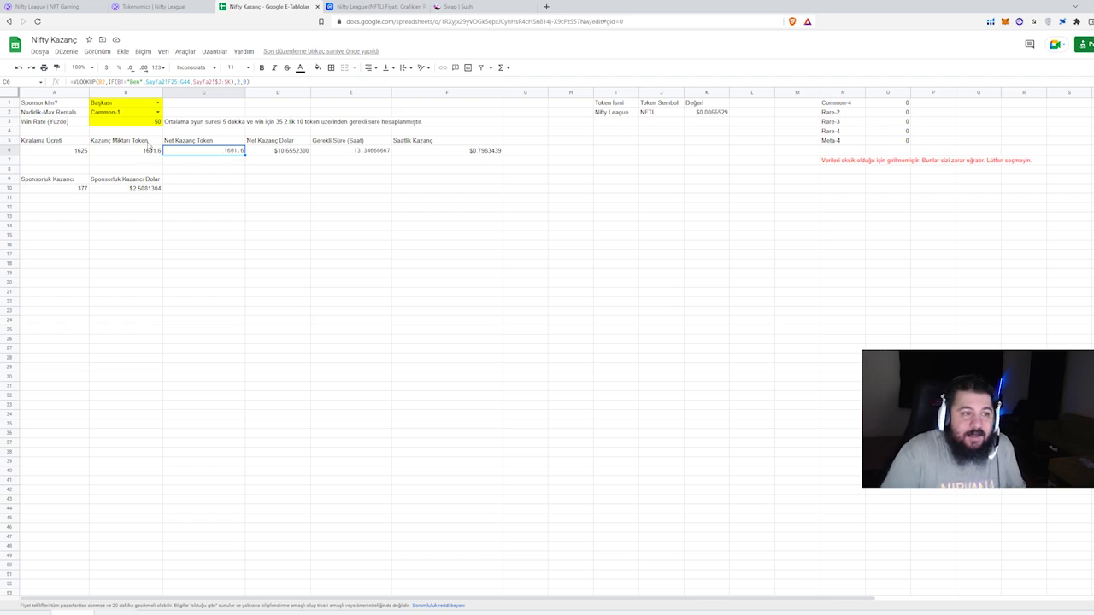
{"action": "left_click", "coordinate": [149, 143]}
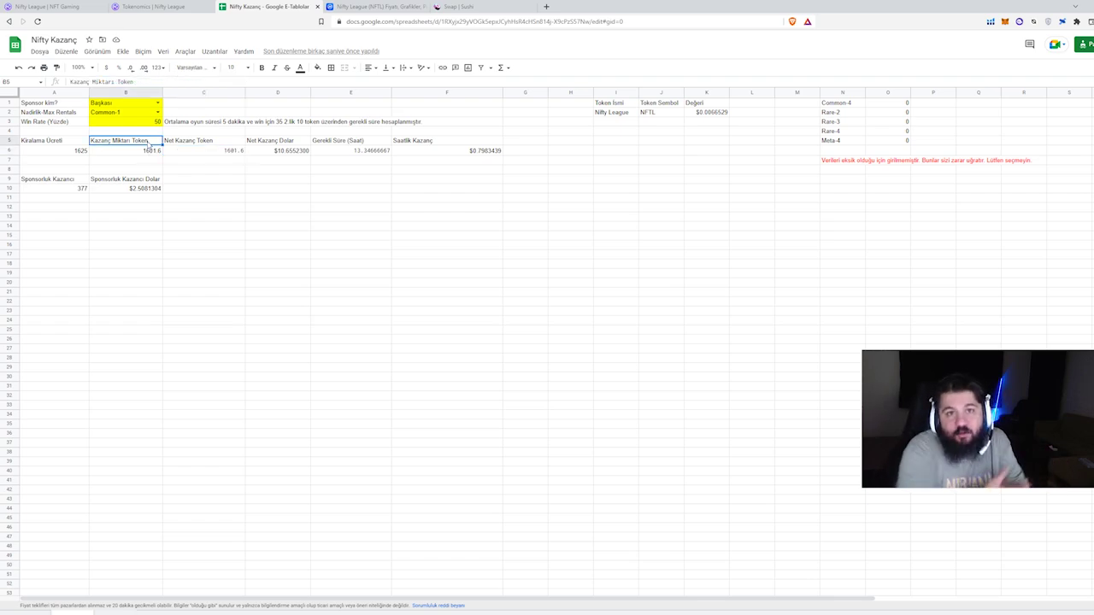
{"action": "left_click", "coordinate": [157, 103]}
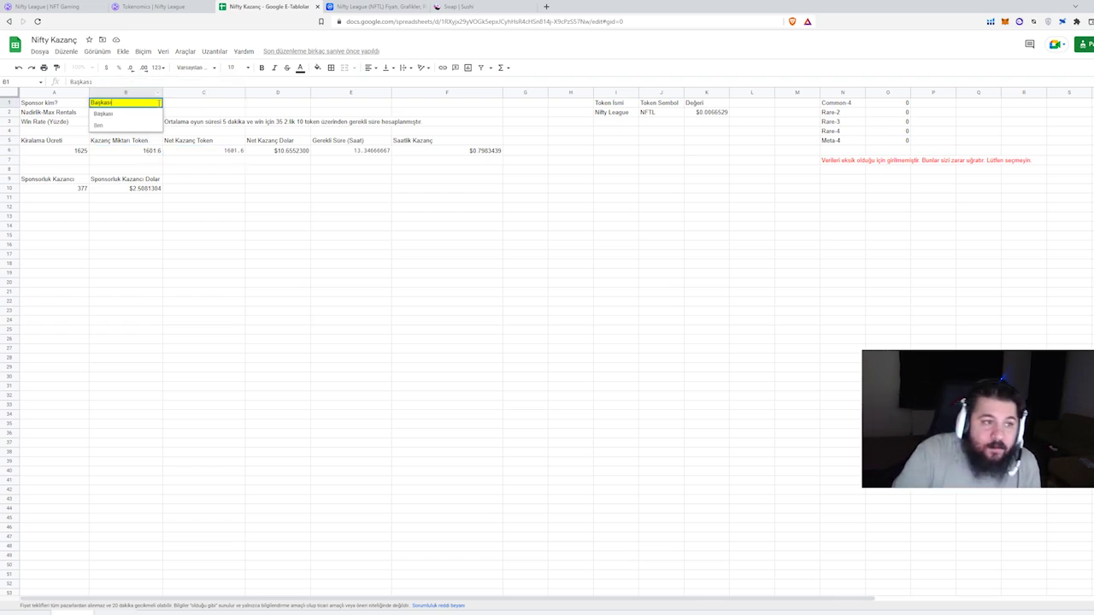
{"action": "left_click", "coordinate": [117, 127]}
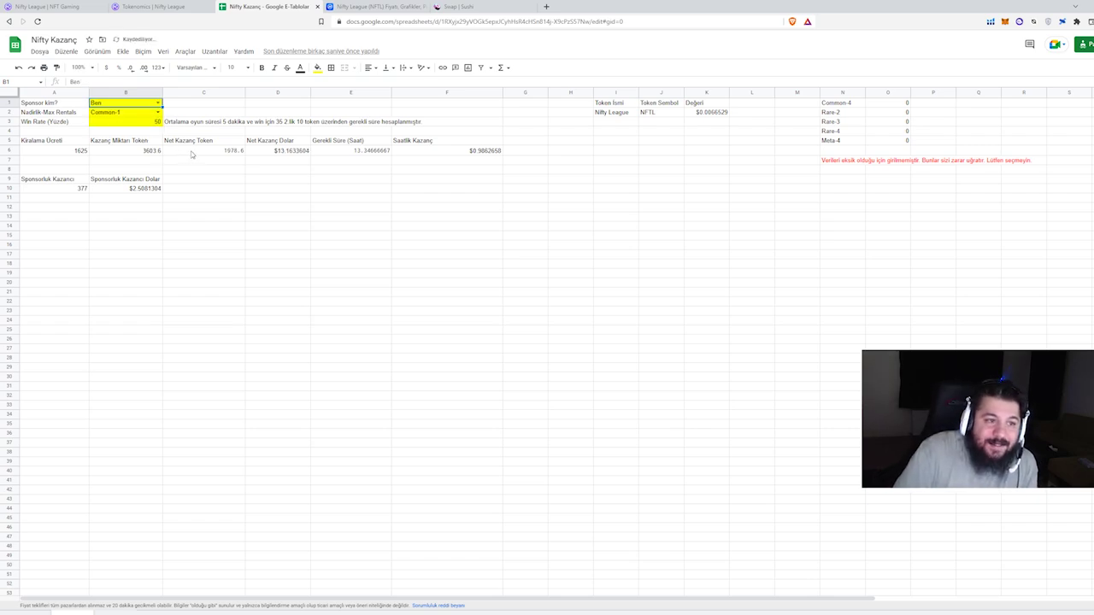
Inspect the rental fee in A6, the token earnings in B6 and the net token earnings in C6
{"action": "left_click", "coordinate": [76, 153]}
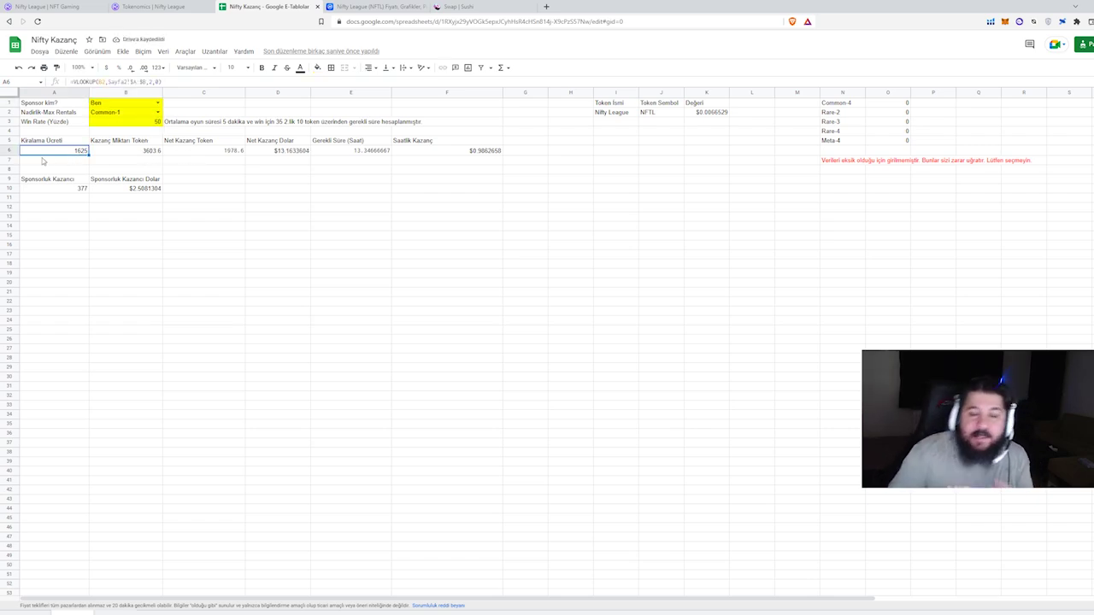
{"action": "left_click", "coordinate": [113, 152]}
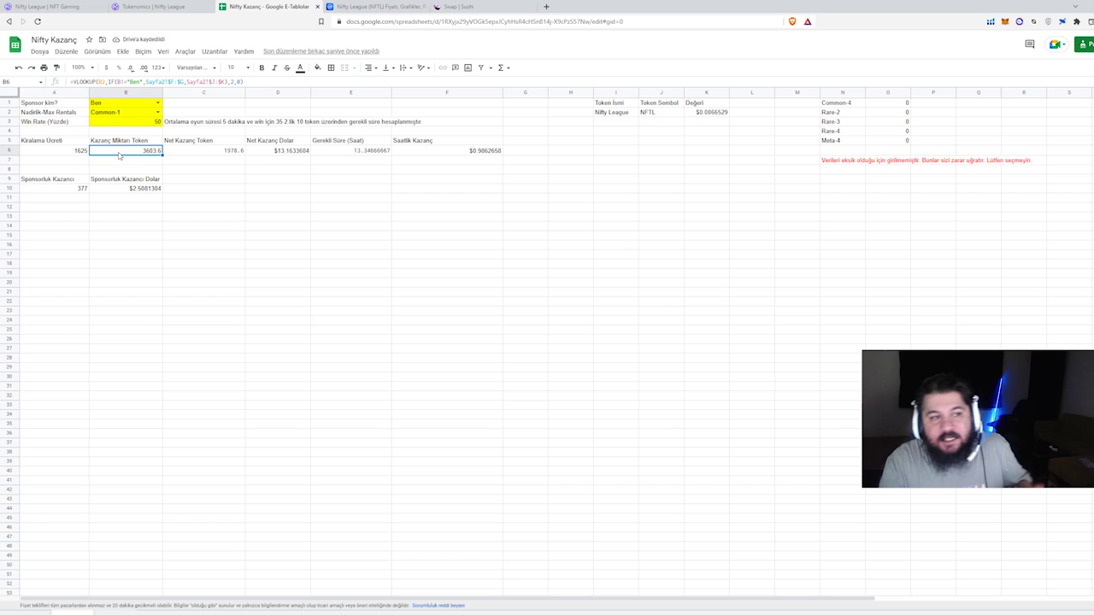
{"action": "left_click", "coordinate": [198, 158]}
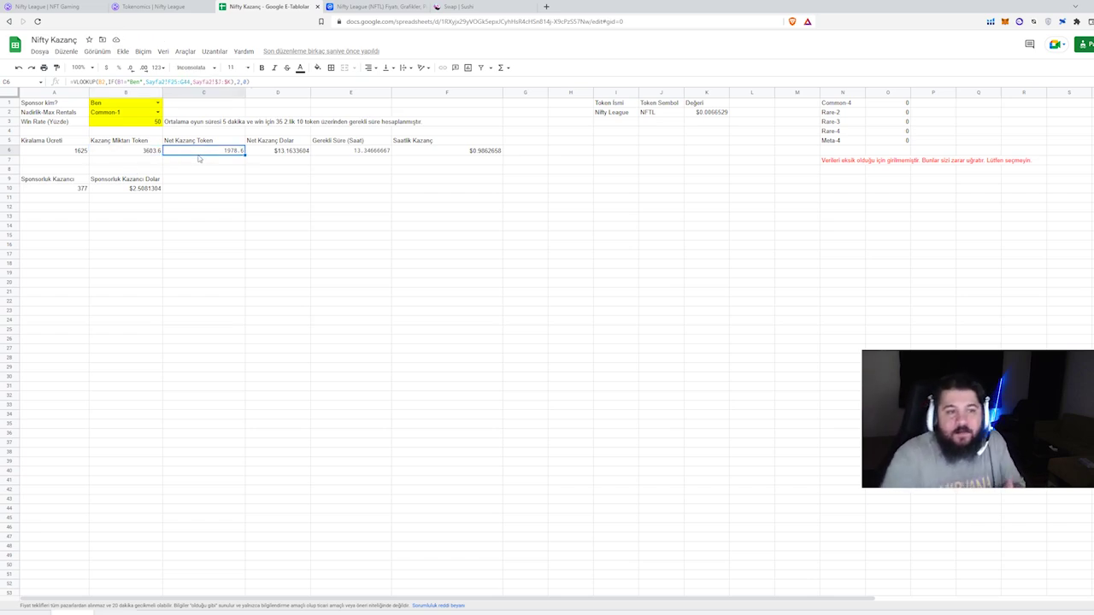
Check the NFTL token price in K2 against the net dollar earnings in D6
{"action": "left_click", "coordinate": [709, 114]}
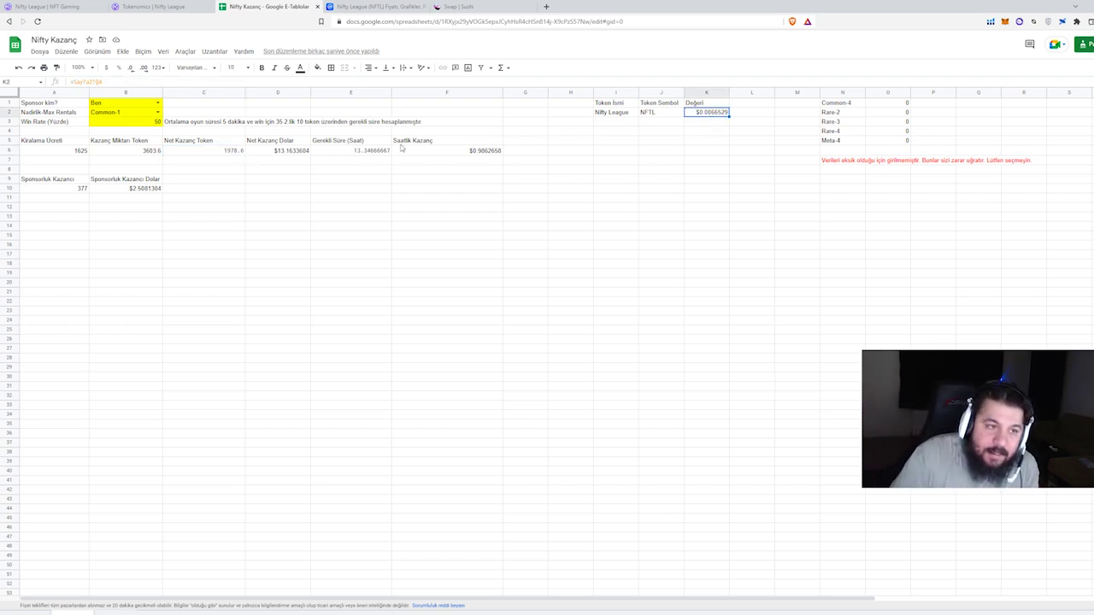
{"action": "left_click", "coordinate": [285, 152]}
{"action": "left_click", "coordinate": [696, 114]}
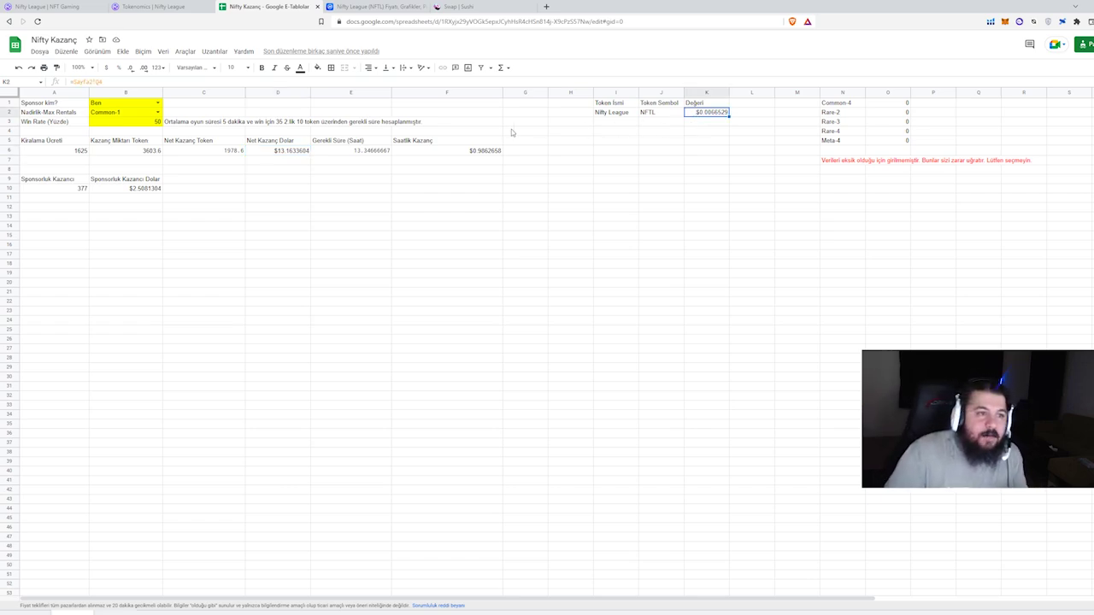
{"action": "left_click", "coordinate": [290, 154]}
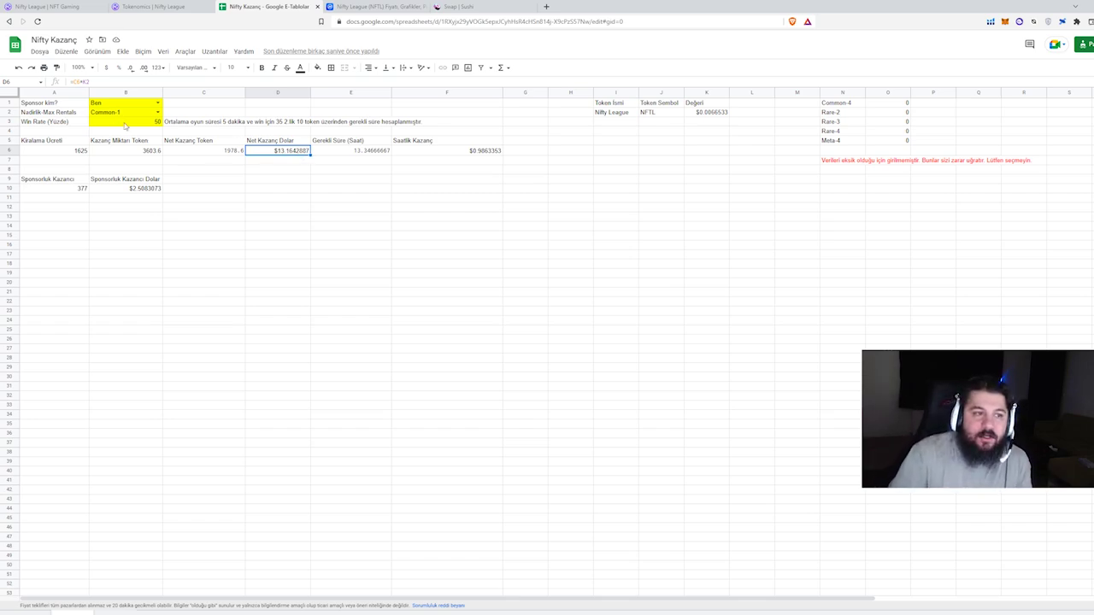
Set Nadirlik-Max Rentals in B2 to Common-0 and inspect the net dollar earnings in D6
{"action": "left_click", "coordinate": [124, 115]}
{"action": "left_click", "coordinate": [127, 129]}
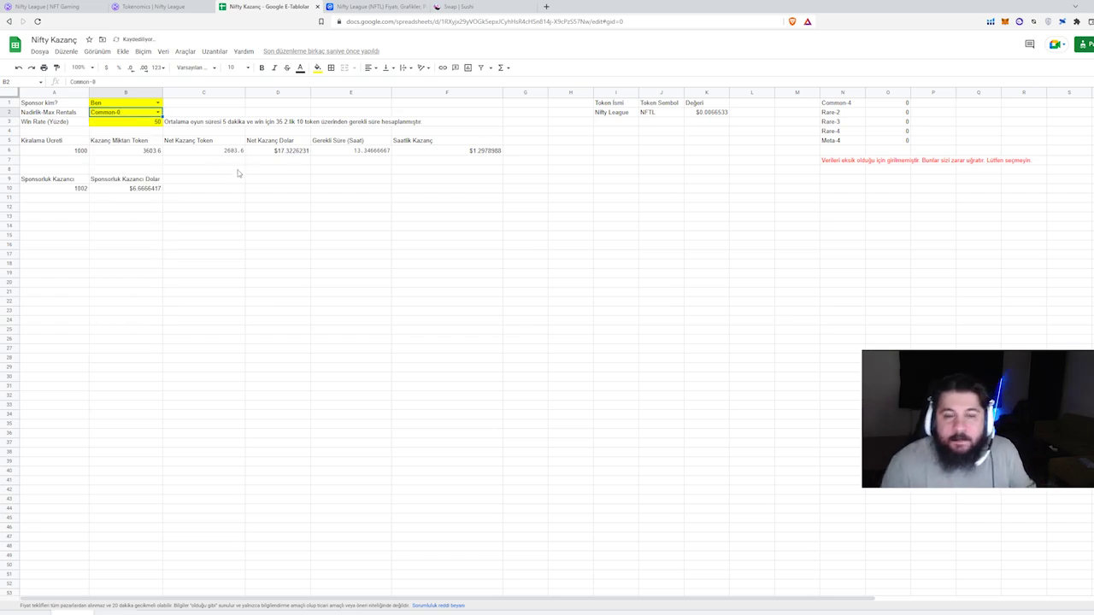
{"action": "left_click", "coordinate": [291, 152]}
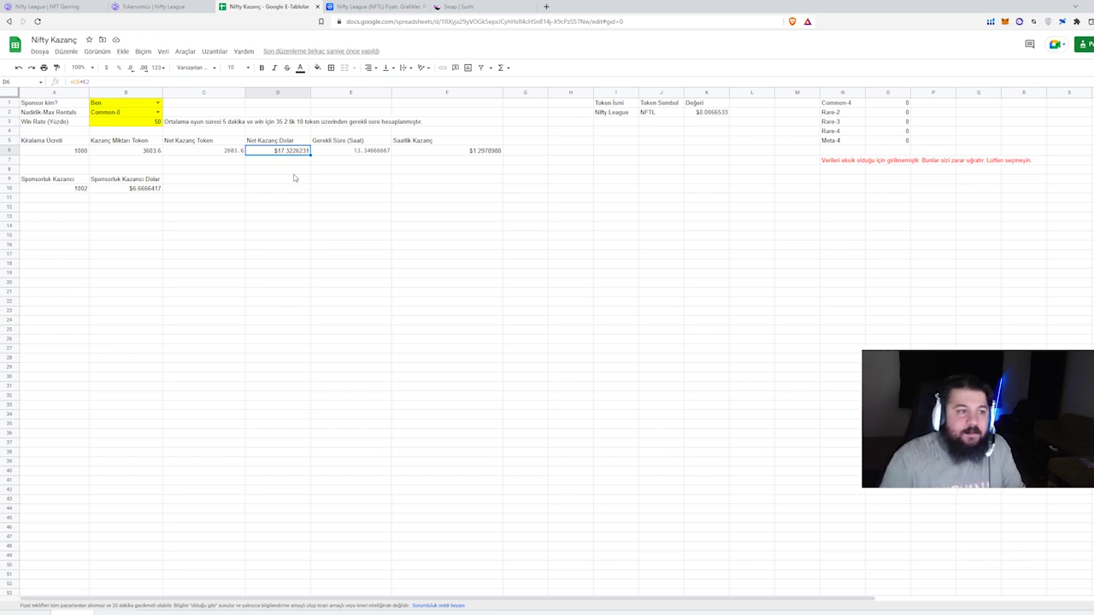
Set the sponsor in B1 to Başkası and inspect the net dollar earnings in D6
{"action": "left_click", "coordinate": [157, 102]}
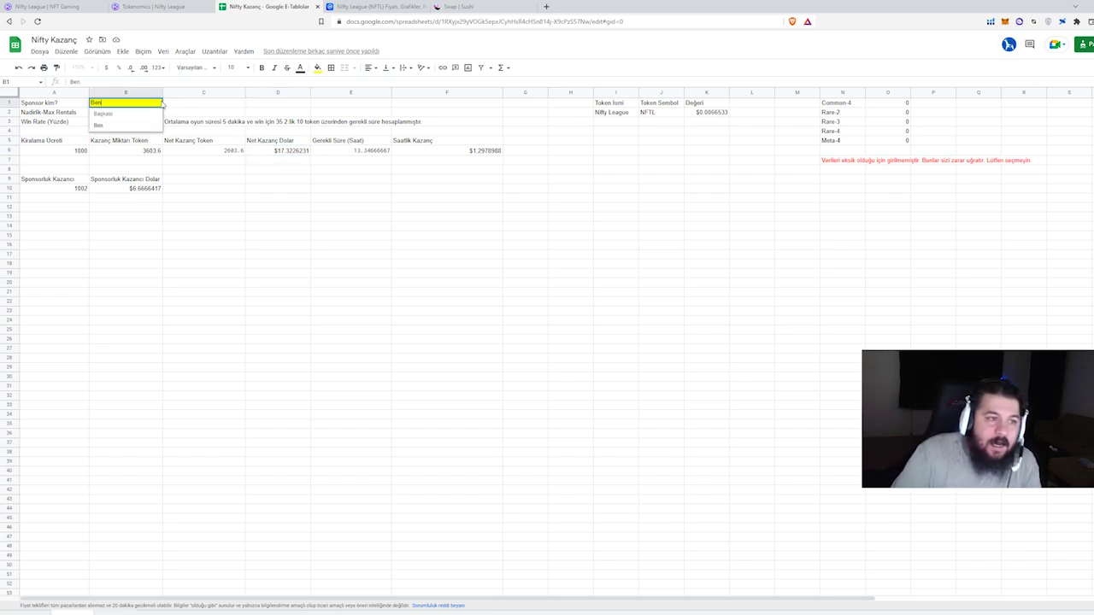
{"action": "left_click", "coordinate": [137, 115]}
{"action": "left_click", "coordinate": [291, 153]}
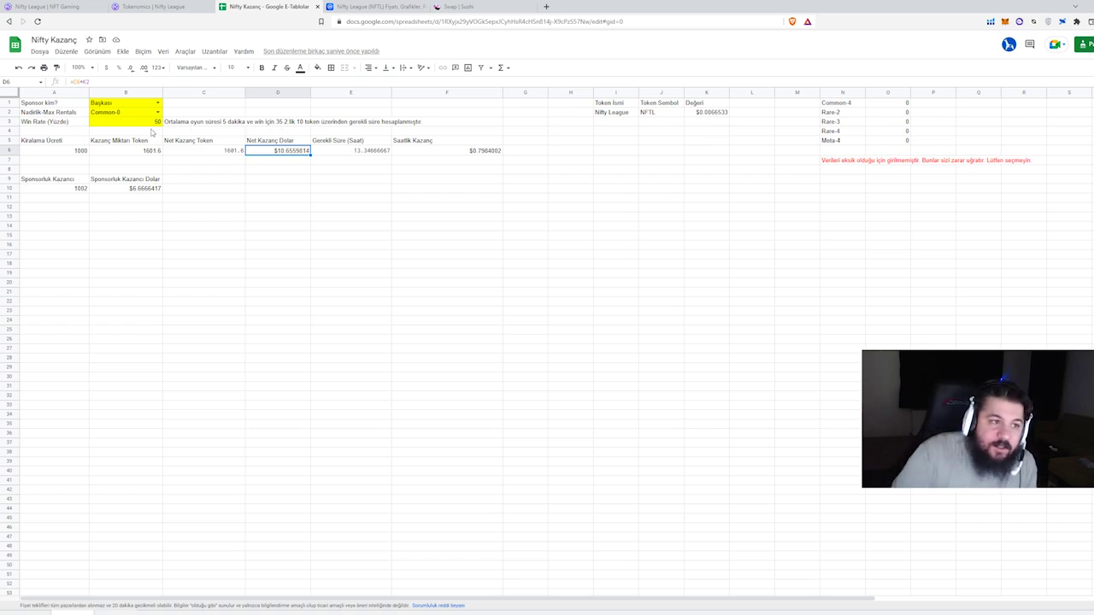
Examine the win rate in B3, the required hours in E6 and the net dollar earnings in D6
{"action": "left_click", "coordinate": [154, 124]}
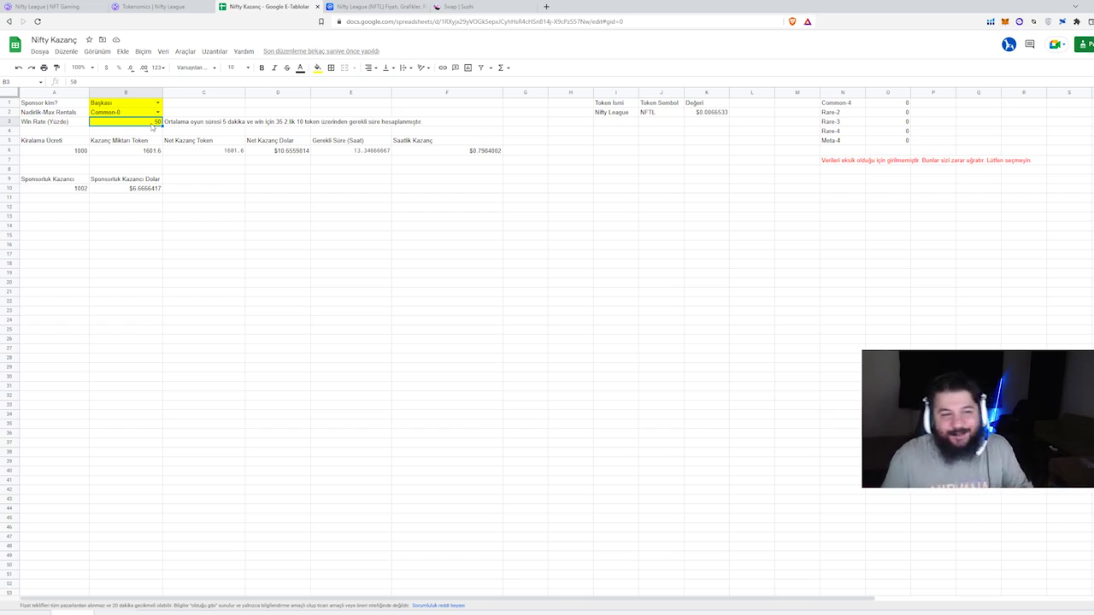
{"action": "left_click", "coordinate": [350, 153]}
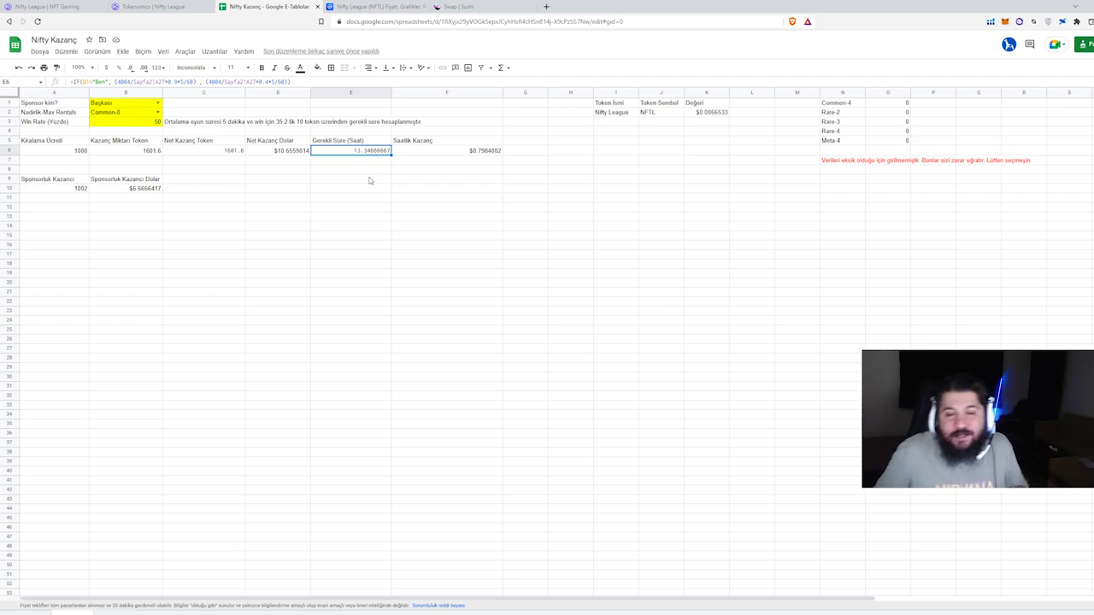
{"action": "key", "text": "Down"}
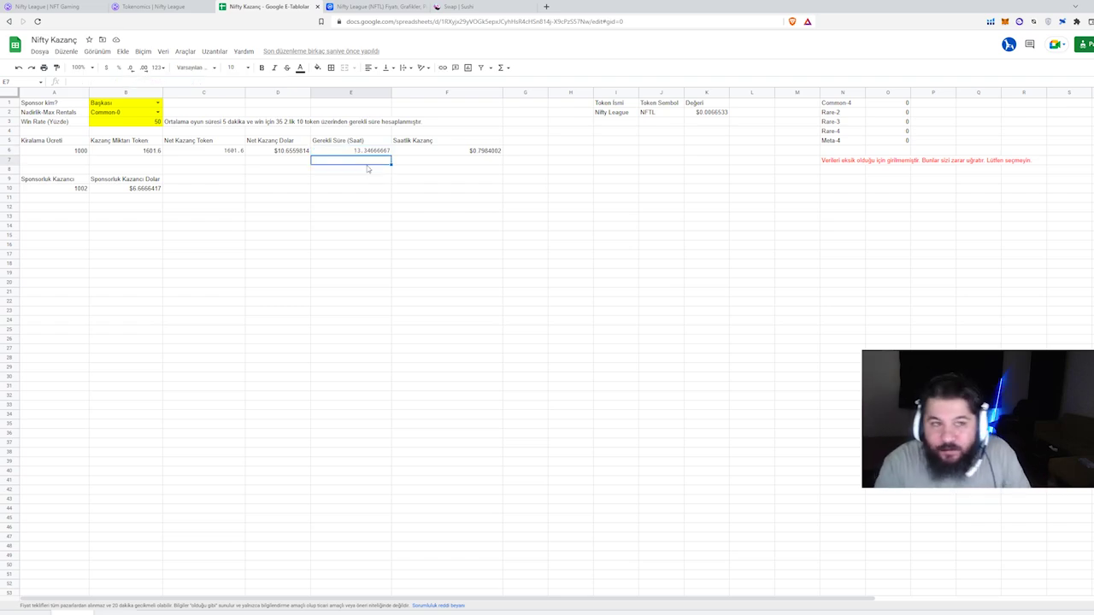
{"action": "left_click", "coordinate": [306, 151]}
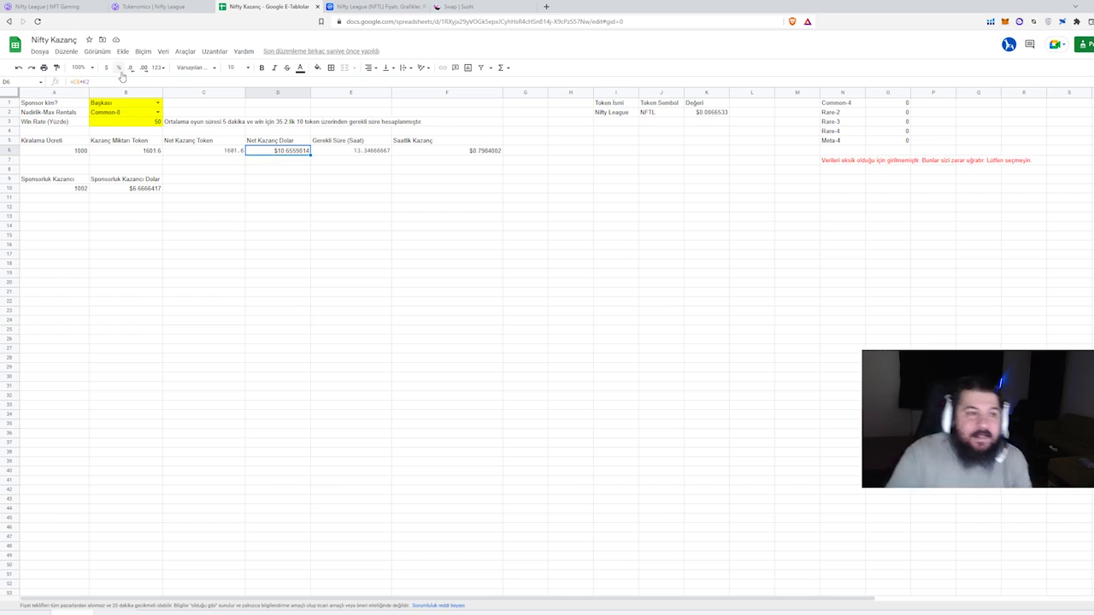
Set the sponsor in B1 back to Ben for the Common-0 rental
{"action": "left_click", "coordinate": [157, 102]}
{"action": "left_click", "coordinate": [124, 126]}
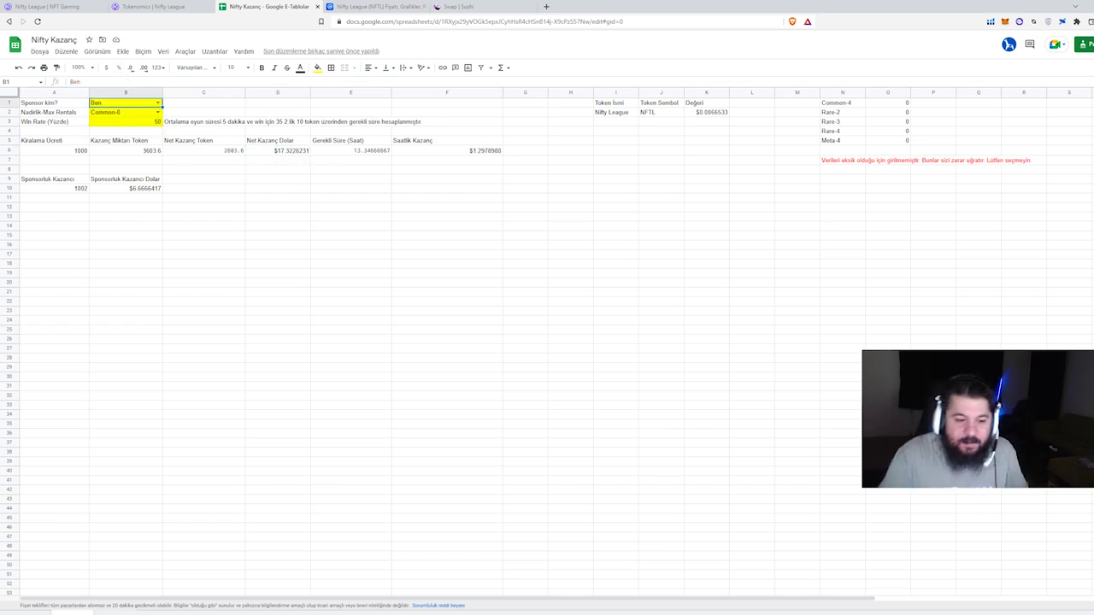
Check the rental rules in Discord's nifty-kiralama channel and return to the Nifty Kazanç spreadsheet
{"action": "key", "text": "alt+Tab"}
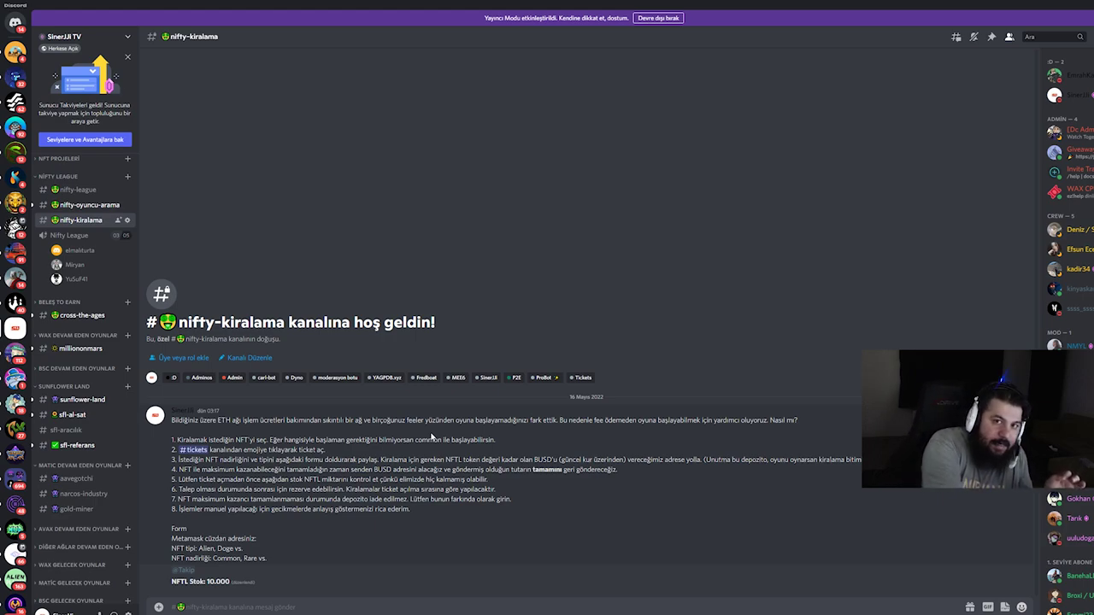
{"action": "left_click", "coordinate": [1052, 4]}
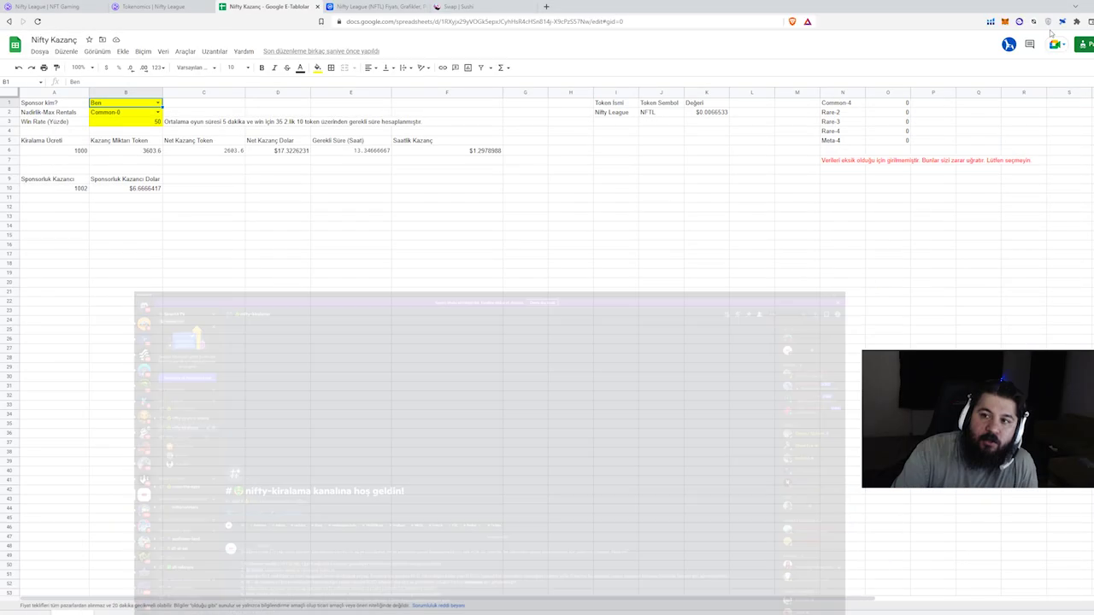
{"action": "left_click", "coordinate": [531, 192]}
{"action": "left_click", "coordinate": [284, 161]}
{"action": "left_click", "coordinate": [321, 201]}
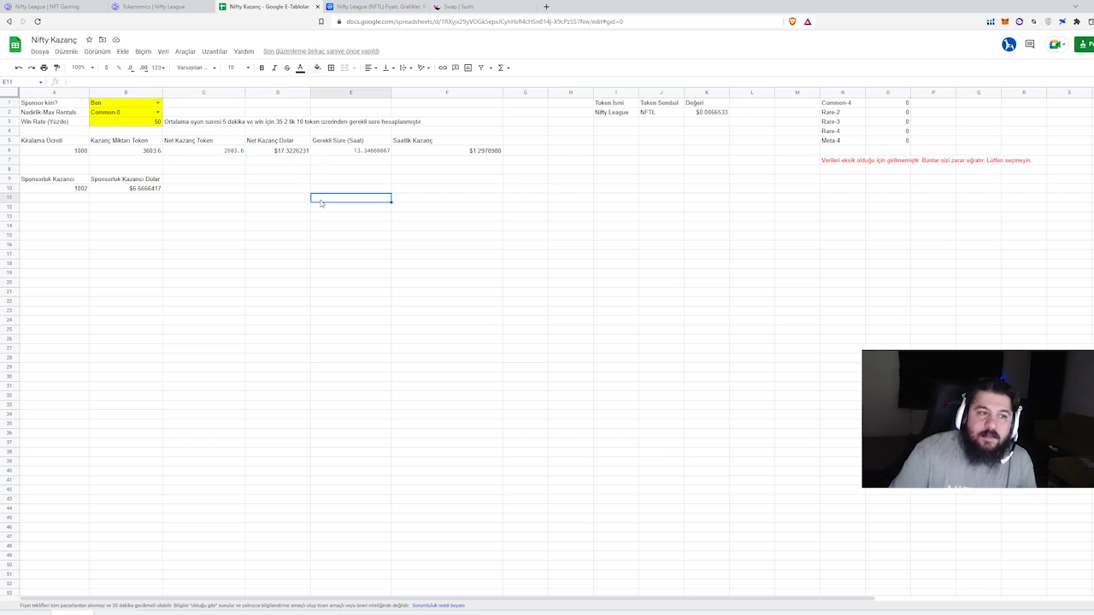
View the DEGEN Rentals listings on the Nifty League site and return to the Nifty Kazanç spreadsheet
{"action": "left_click", "coordinate": [169, 6]}
{"action": "left_click", "coordinate": [51, 6]}
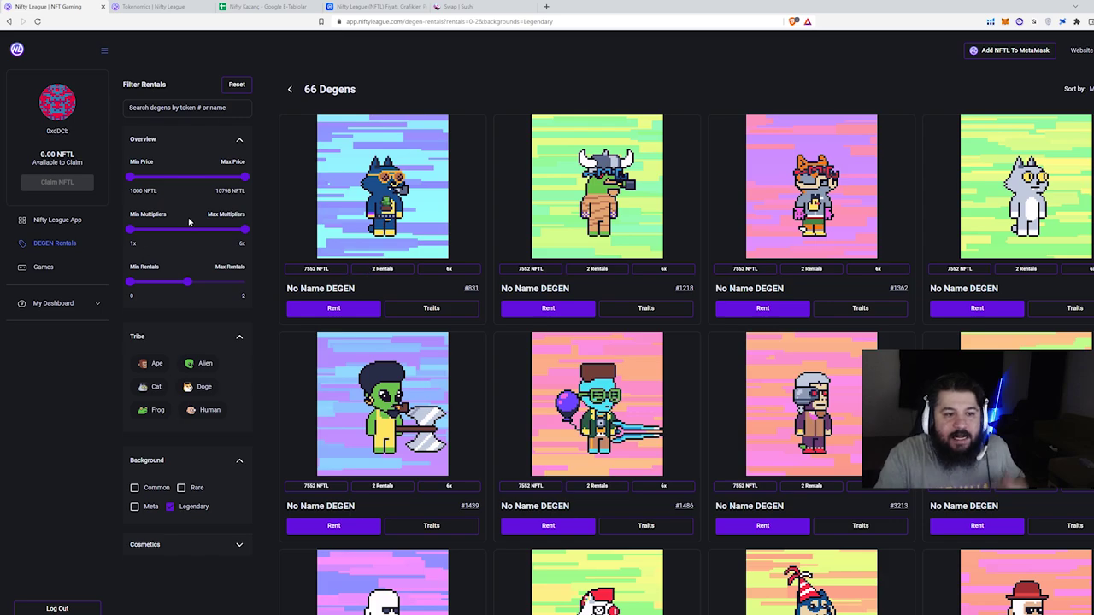
{"action": "left_click", "coordinate": [265, 6]}
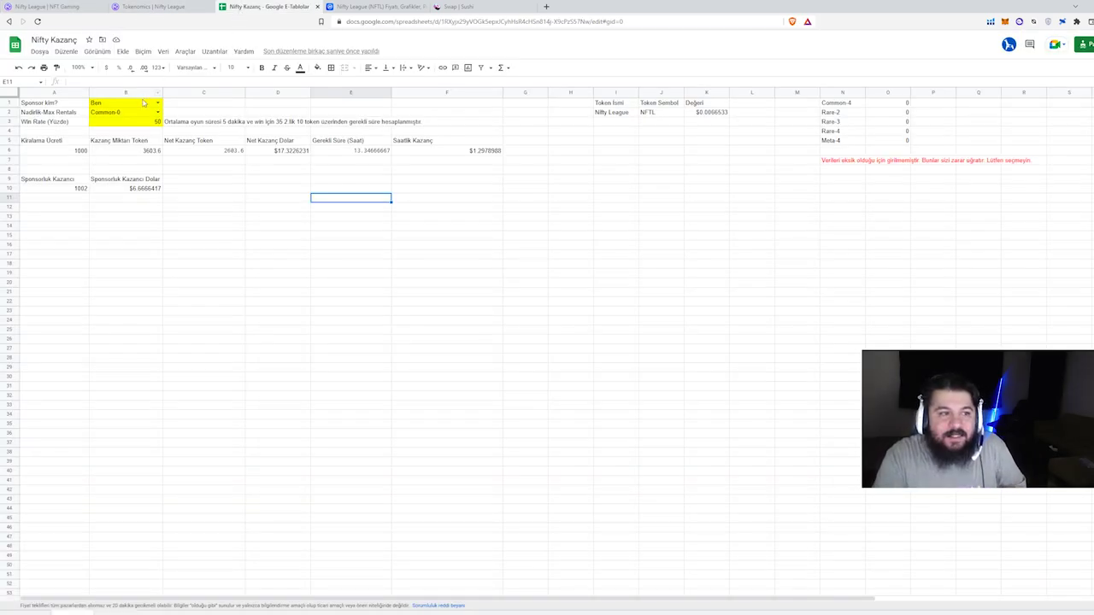
Keep Ben as the sponsor in B1 and inspect the Common-0 net dollar earnings in D6
{"action": "left_click", "coordinate": [159, 102]}
{"action": "left_click", "coordinate": [98, 125]}
{"action": "left_click", "coordinate": [286, 151]}
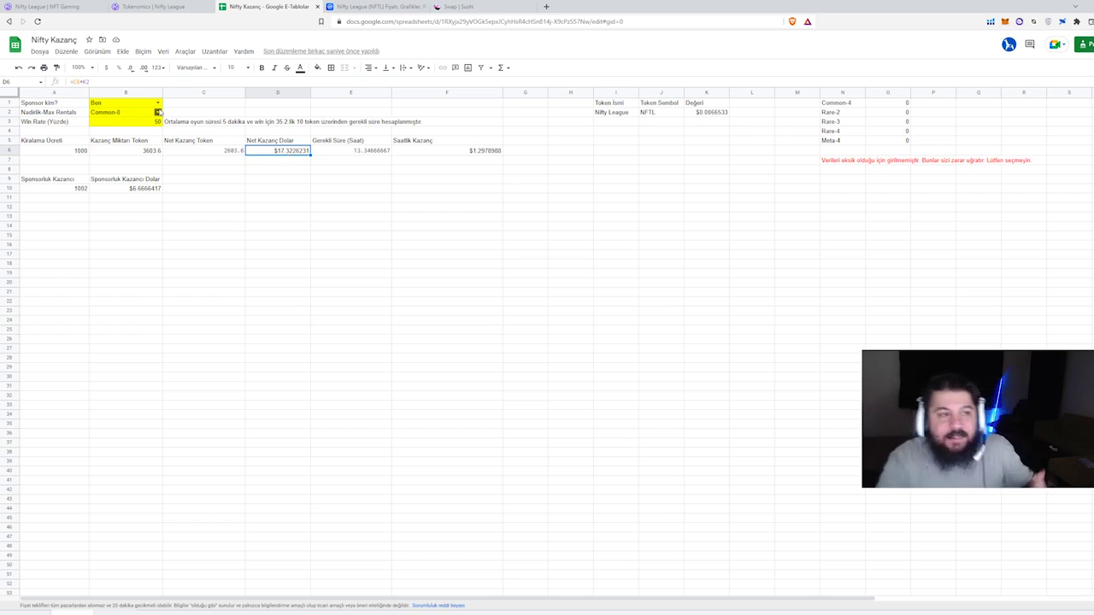
Set Nadirlik-Max Rentals in B2 to Rare-0 and inspect the net dollar earnings in D6
{"action": "left_click", "coordinate": [158, 112]}
{"action": "left_click", "coordinate": [124, 188]}
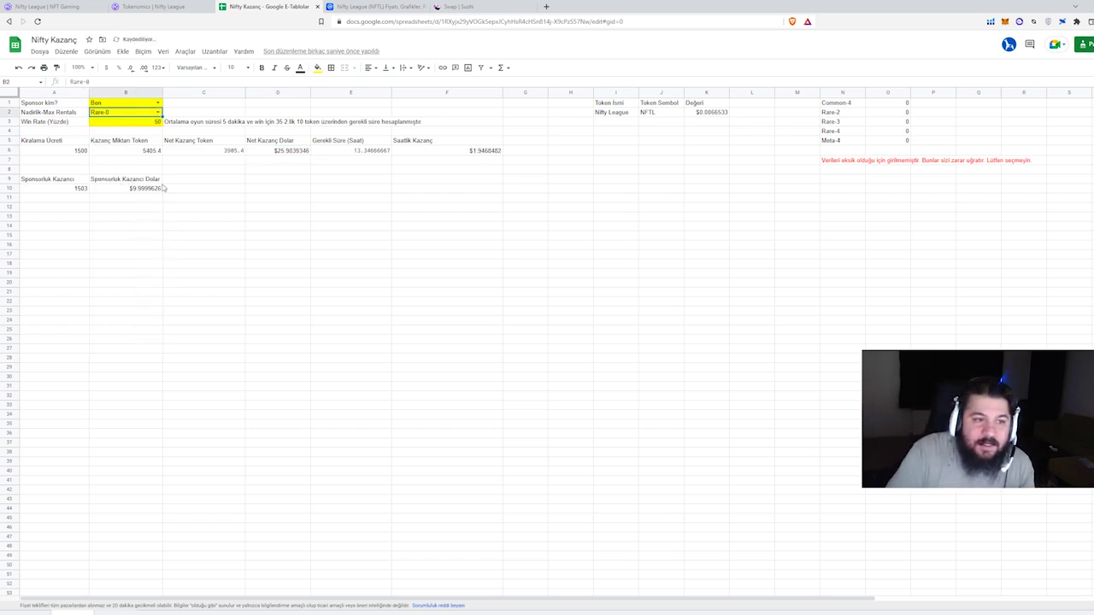
{"action": "left_click", "coordinate": [292, 154]}
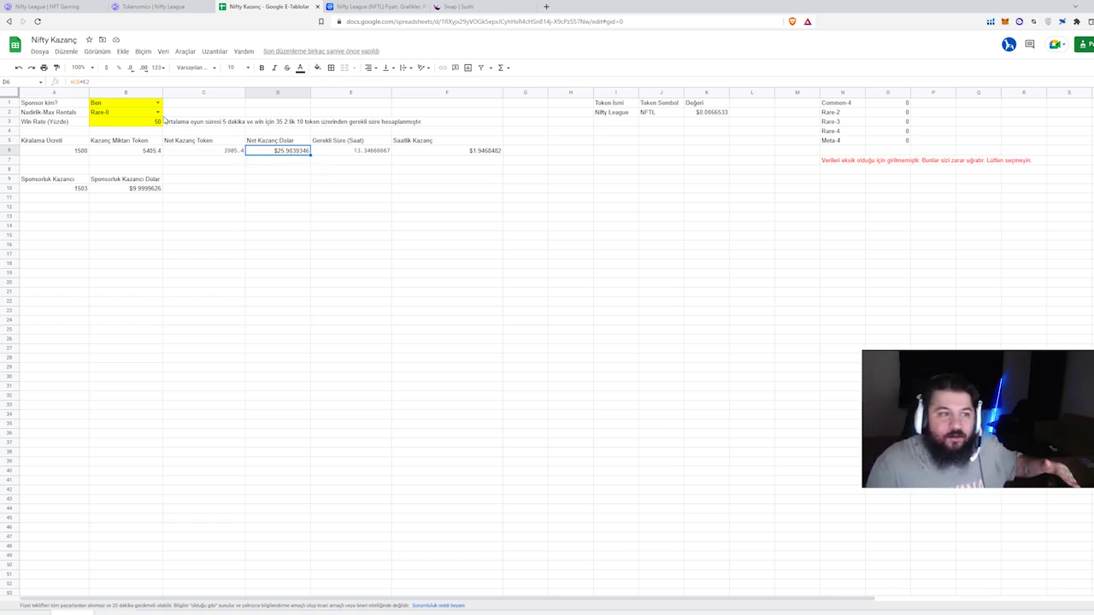
Set Nadirlik-Max Rentals in B2 to Meta-0 and inspect the net dollar earnings in D6
{"action": "left_click", "coordinate": [157, 112]}
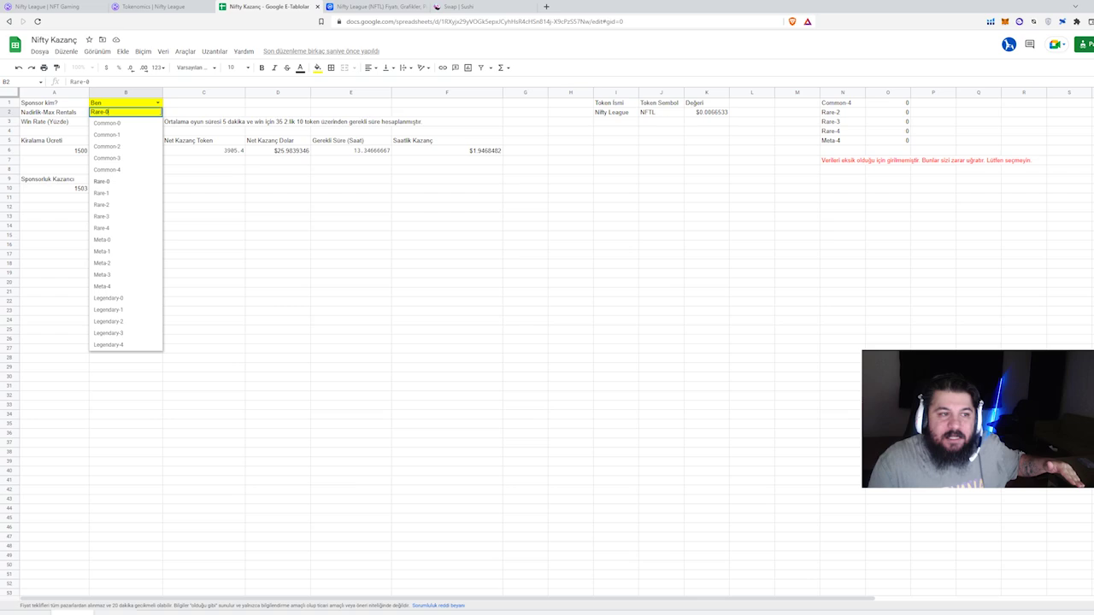
{"action": "left_click", "coordinate": [125, 244]}
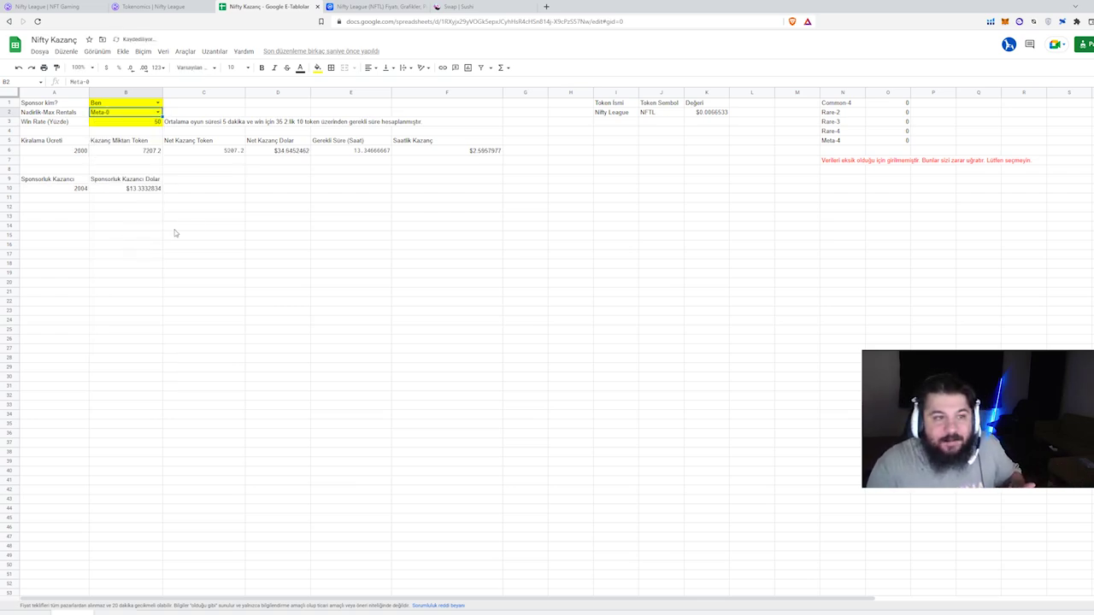
{"action": "left_click", "coordinate": [279, 151]}
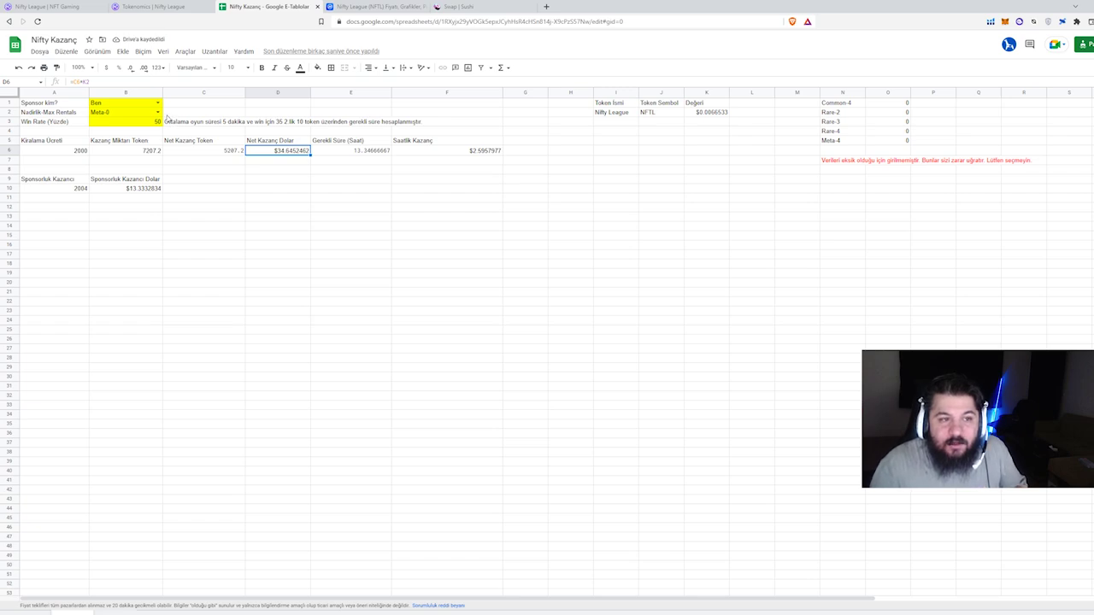
Set Nadirlik-Max Rentals in B2 to Legendary-2 and inspect the net dollar earnings in D6
{"action": "left_click", "coordinate": [158, 112]}
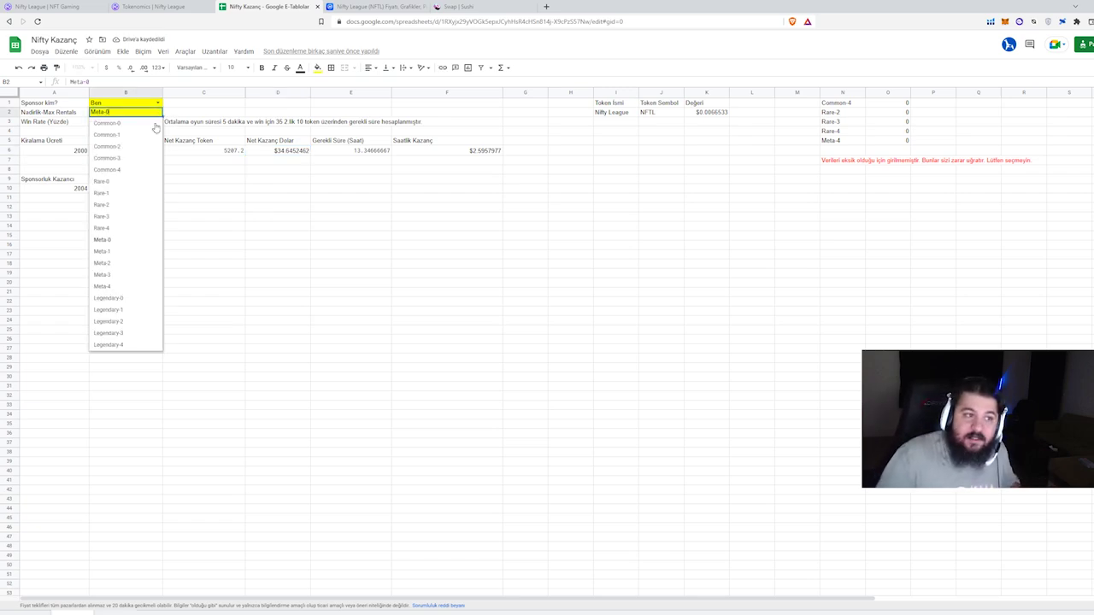
{"action": "left_click", "coordinate": [132, 321]}
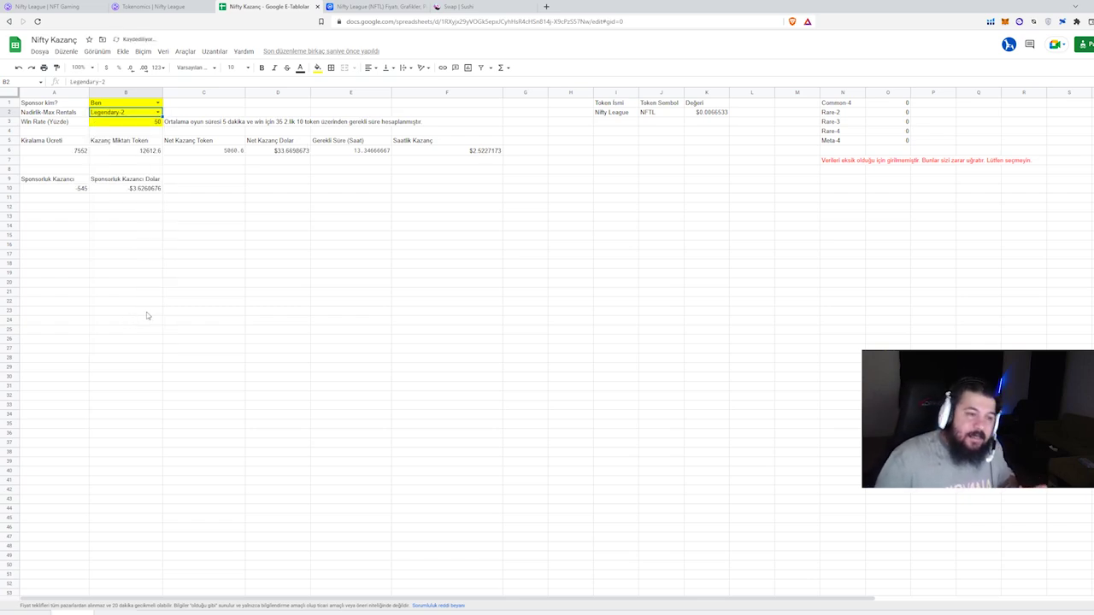
{"action": "left_click", "coordinate": [296, 153]}
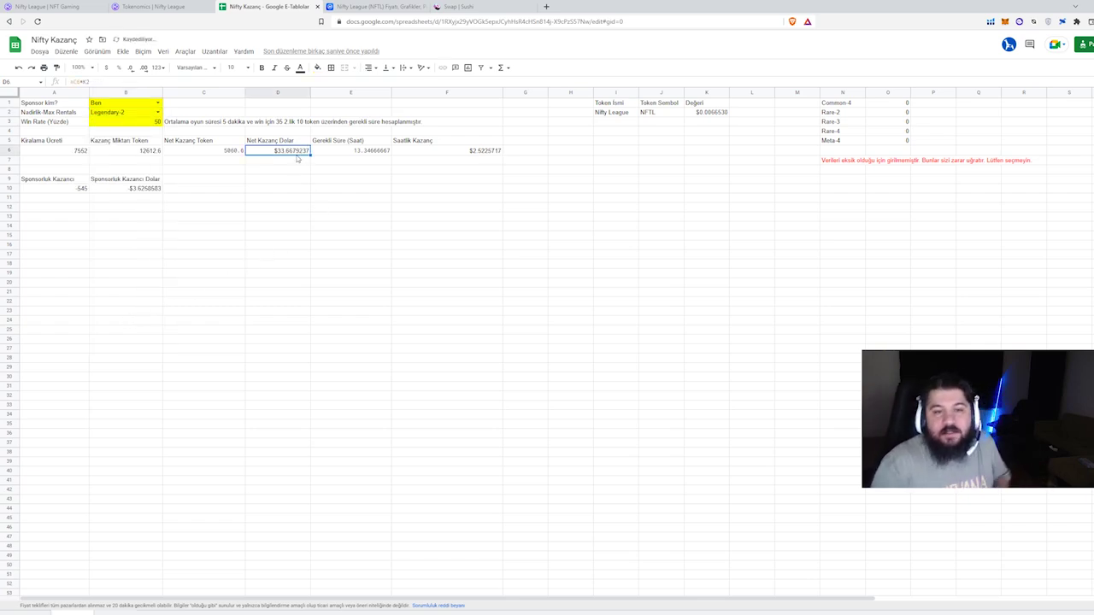
Switch to Discord and read the rental instructions in the nifty-kiralama channel
{"action": "key", "text": "alt+Tab"}
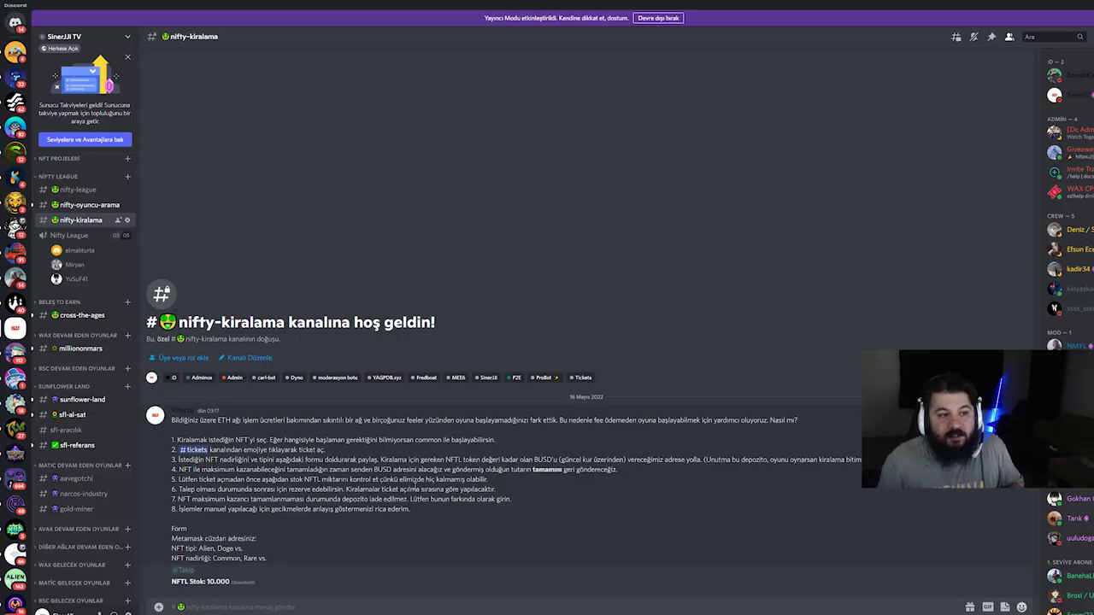